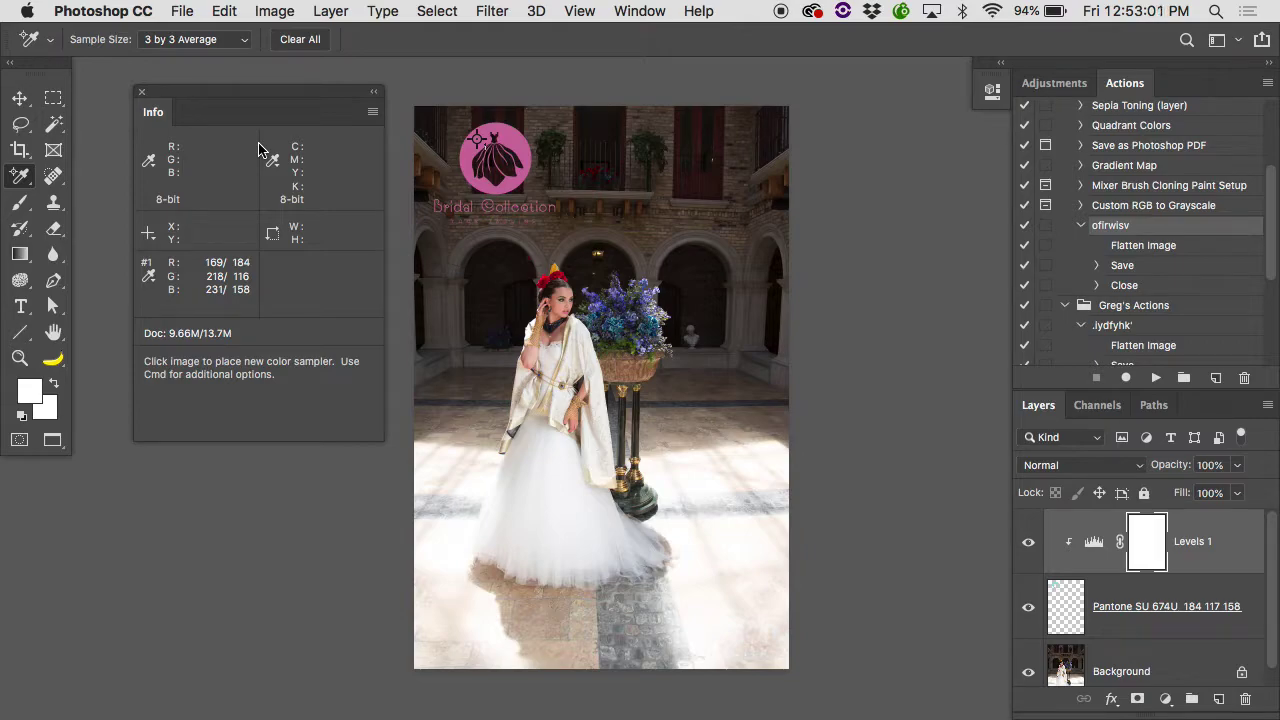
# - Toggle Levels 1 off and on to compare the logo, then select the Background layer
pyautogui.click(1027, 545)
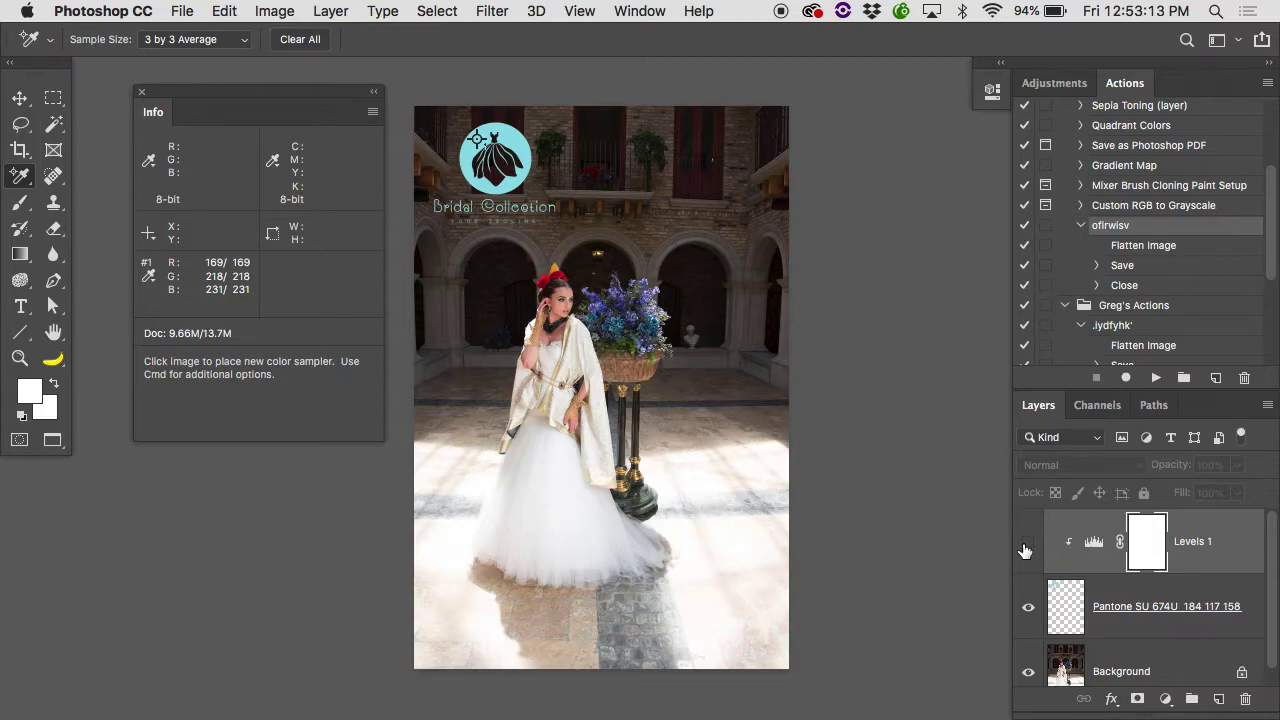
pyautogui.click(1027, 545)
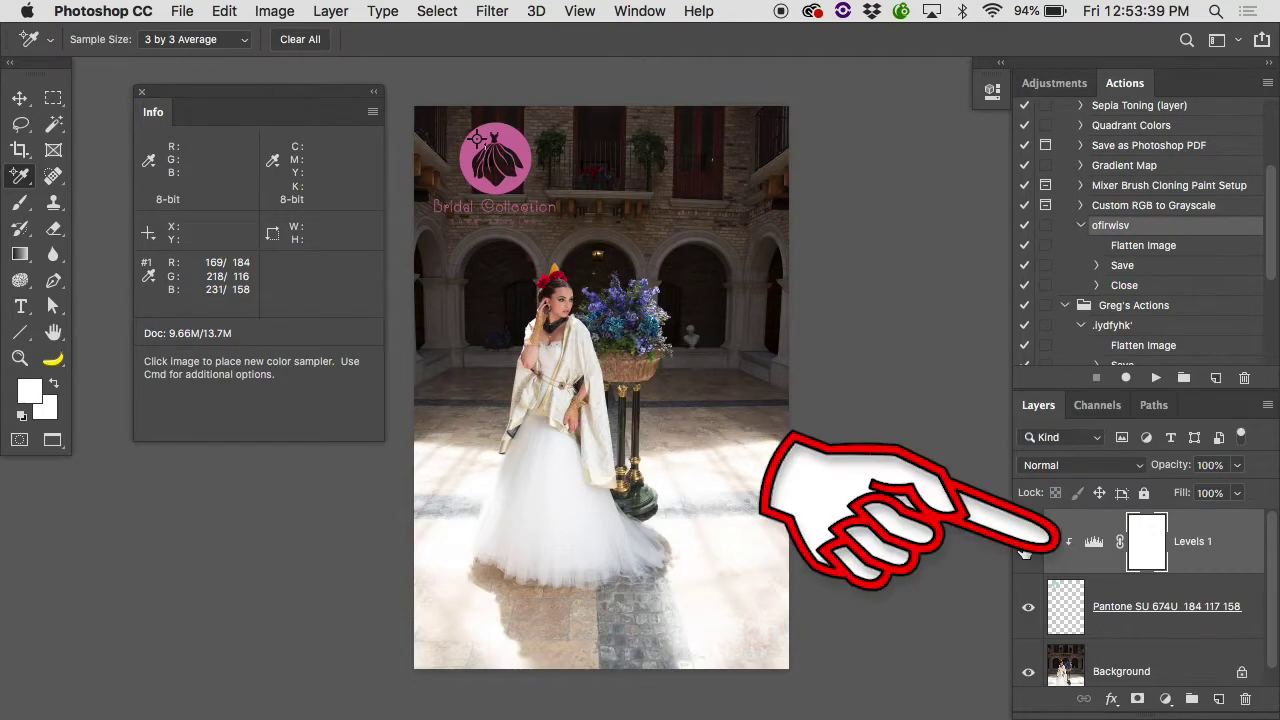
pyautogui.click(1027, 542)
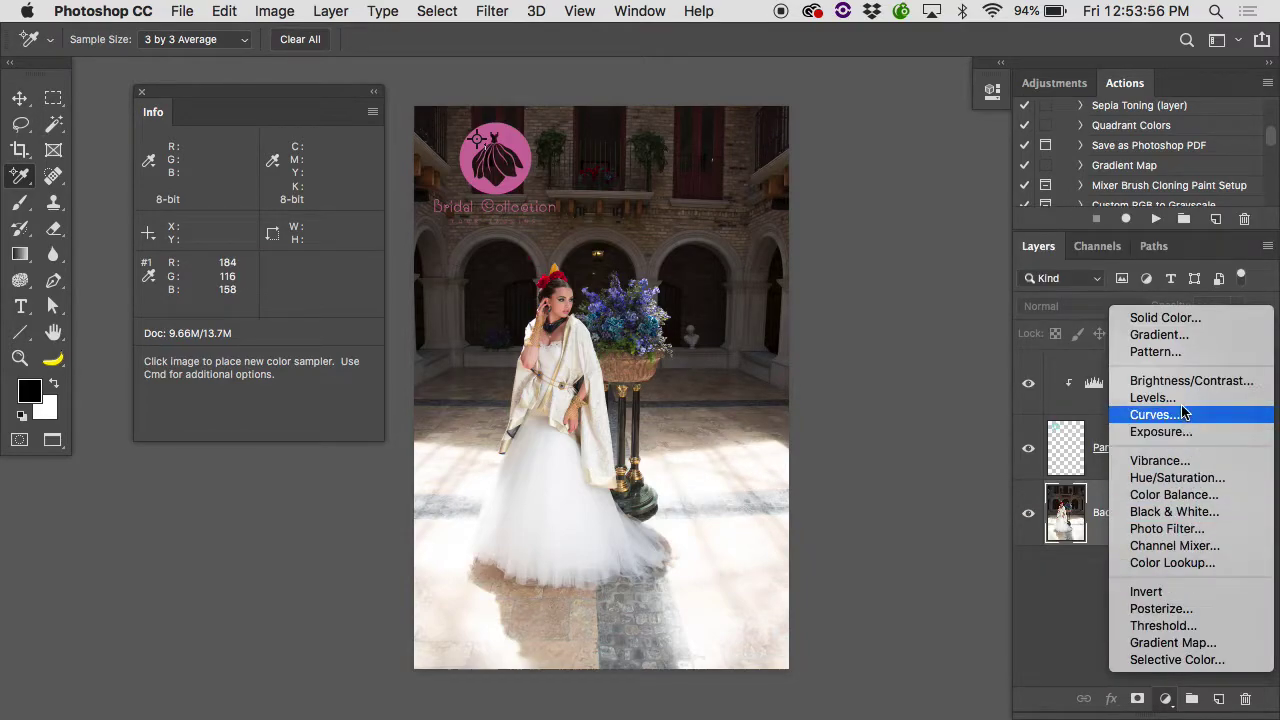
# - Add a new Levels adjustment layer, Levels 2, leaving the channel on RGB
pyautogui.click(1176, 397)
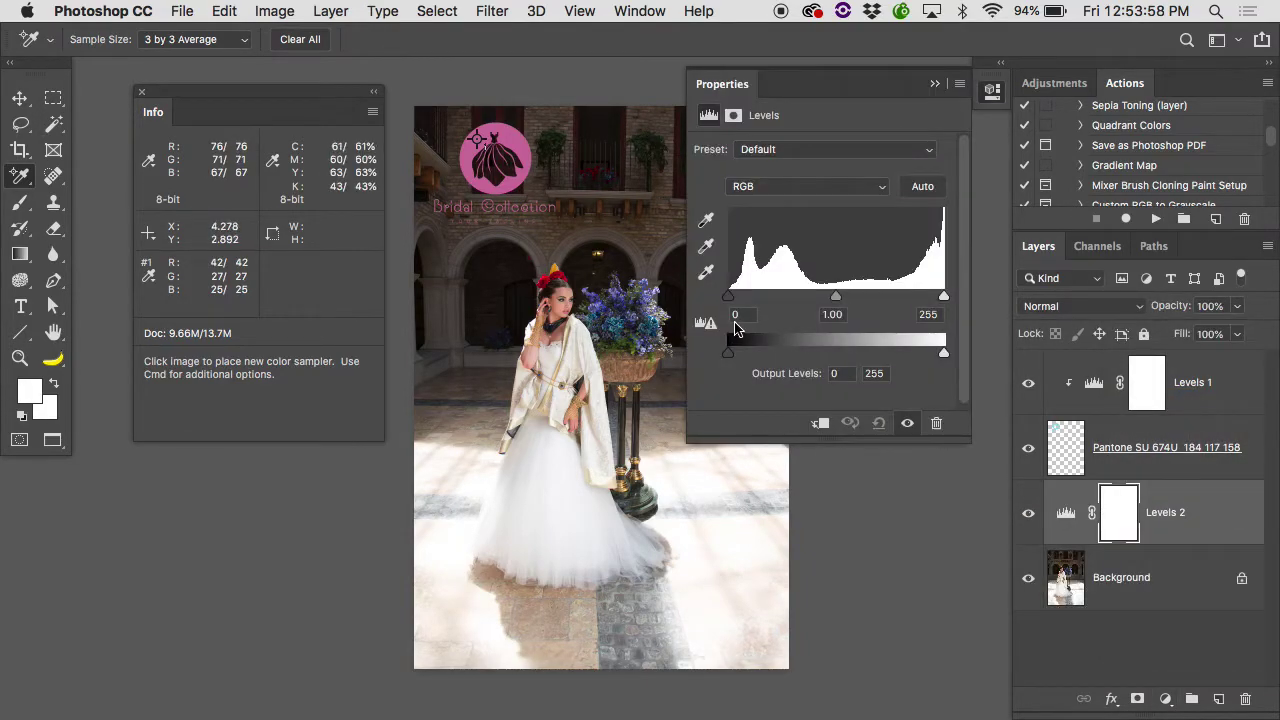
pyautogui.click(788, 187)
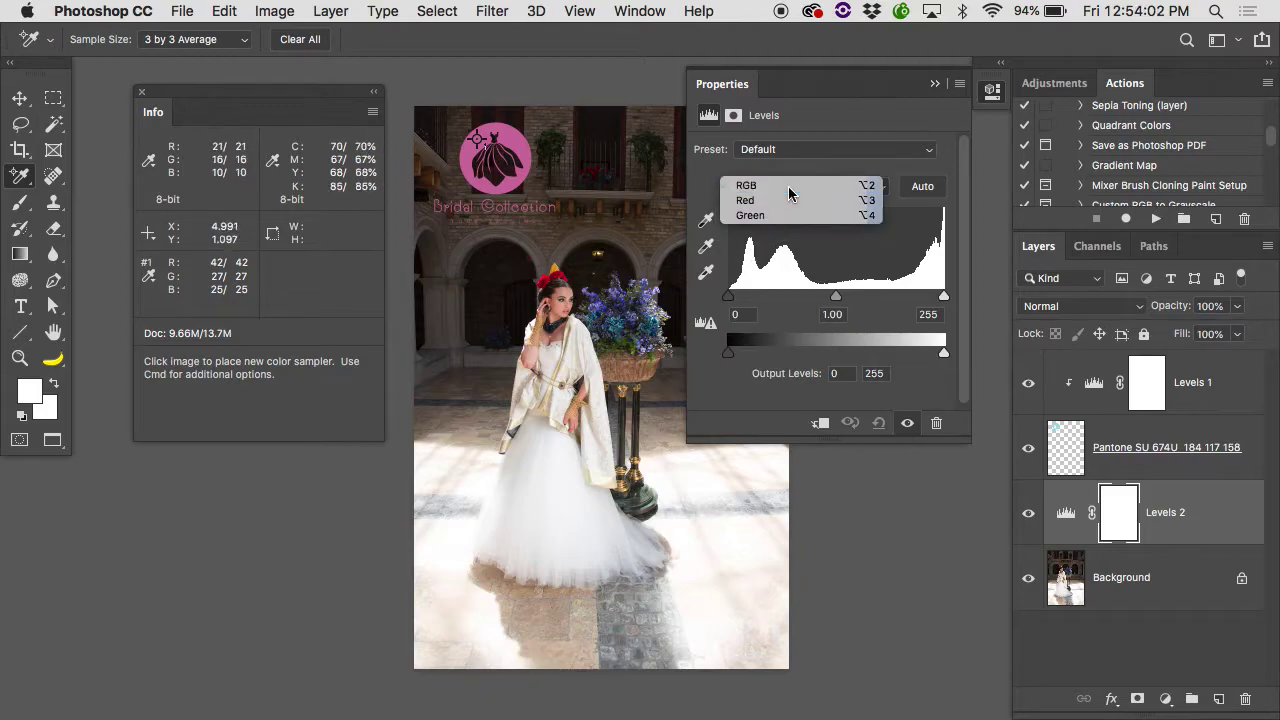
pyautogui.click(788, 187)
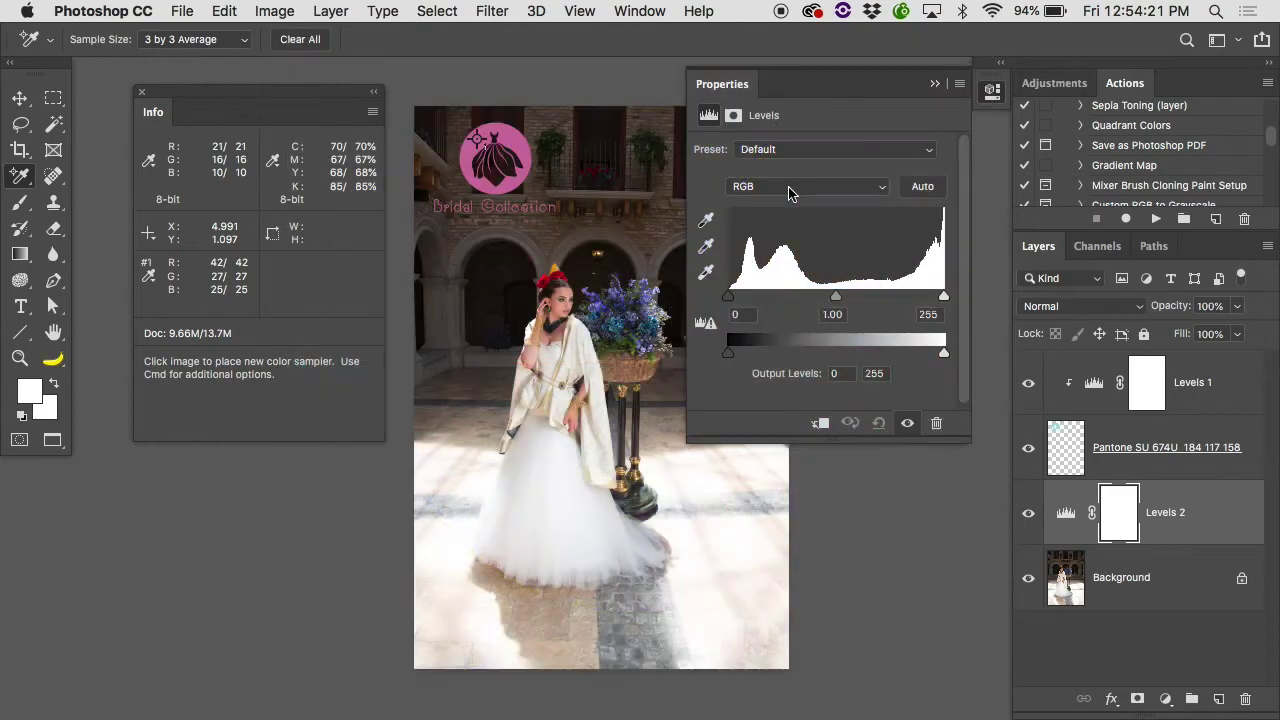
# - Switch Levels 2 to the Blue channel and move its midtone to 0.69
pyautogui.click(788, 193)
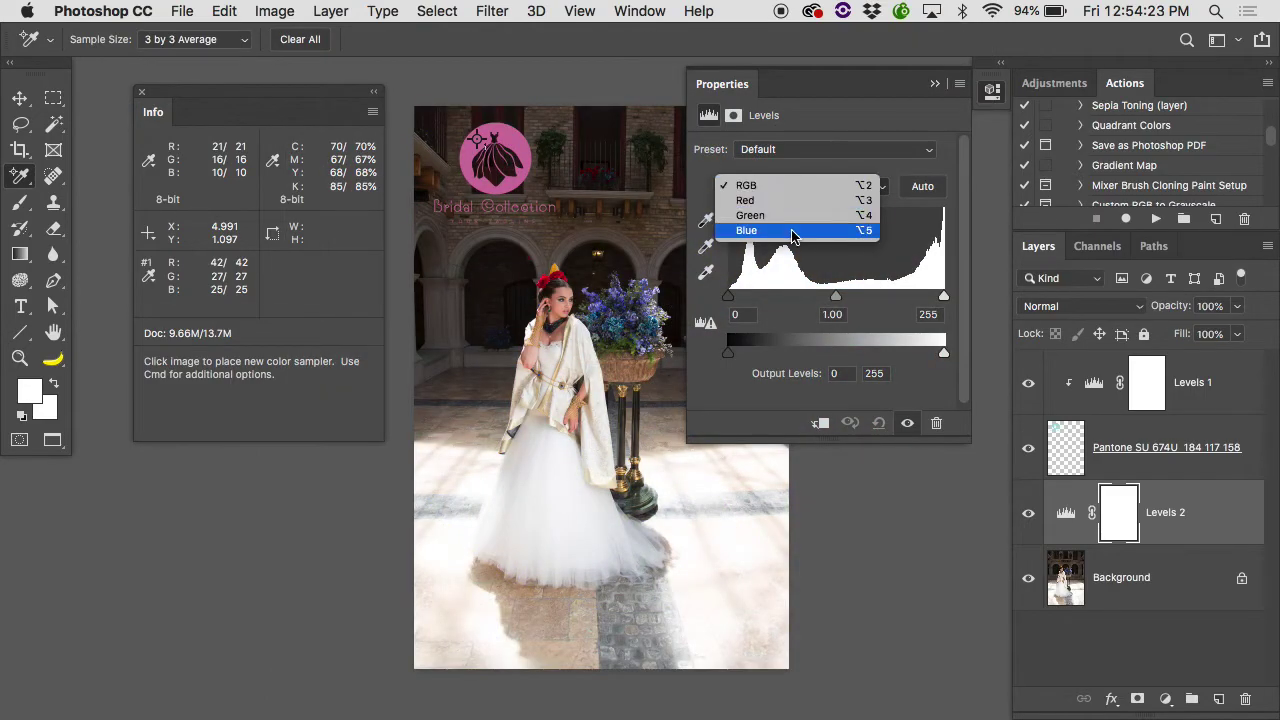
pyautogui.click(791, 236)
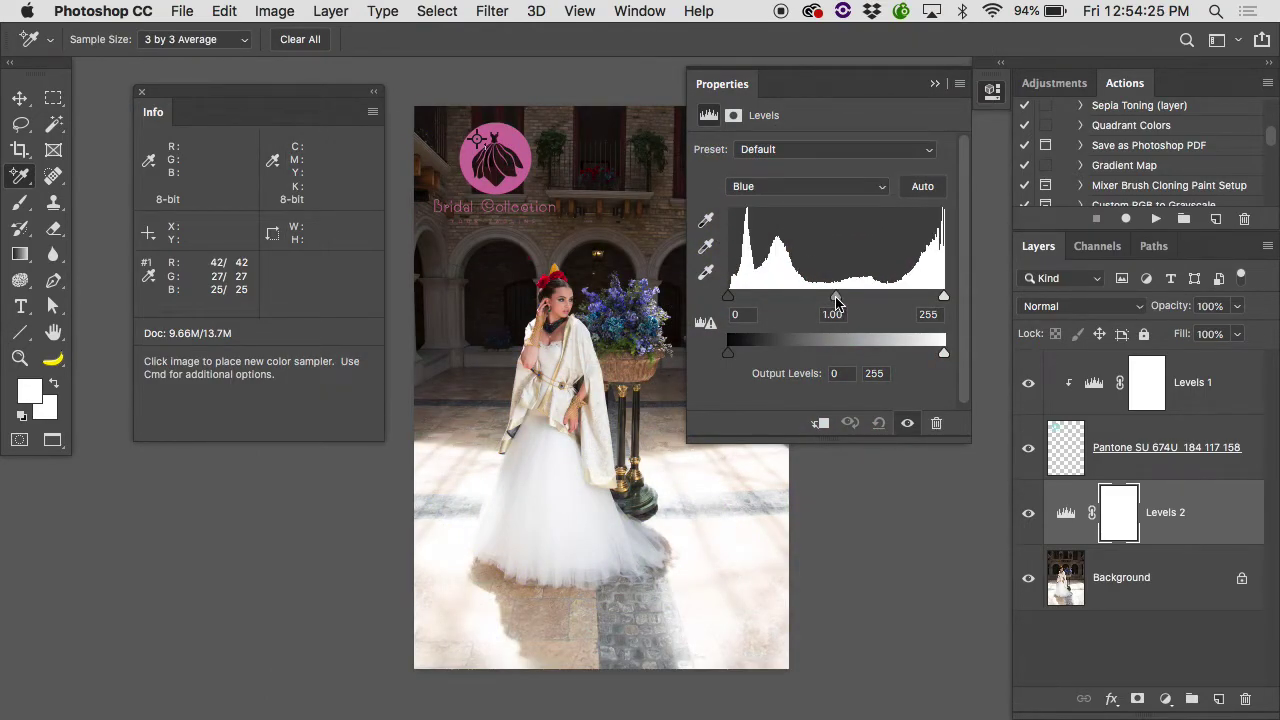
pyautogui.moveTo(835, 298); pyautogui.dragTo(864, 300)
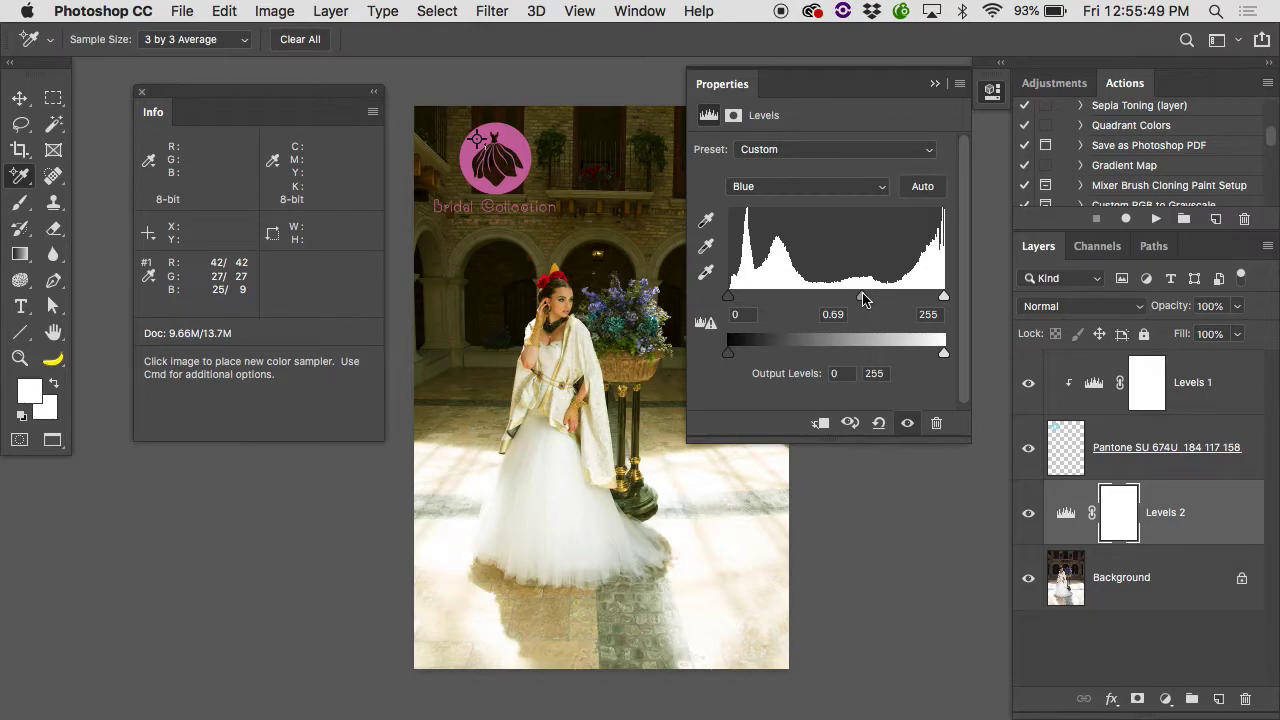
# - Reset the Blue midtone, test the input white, and lower Blue output white to 225
pyautogui.moveTo(863, 299); pyautogui.dragTo(834, 298)
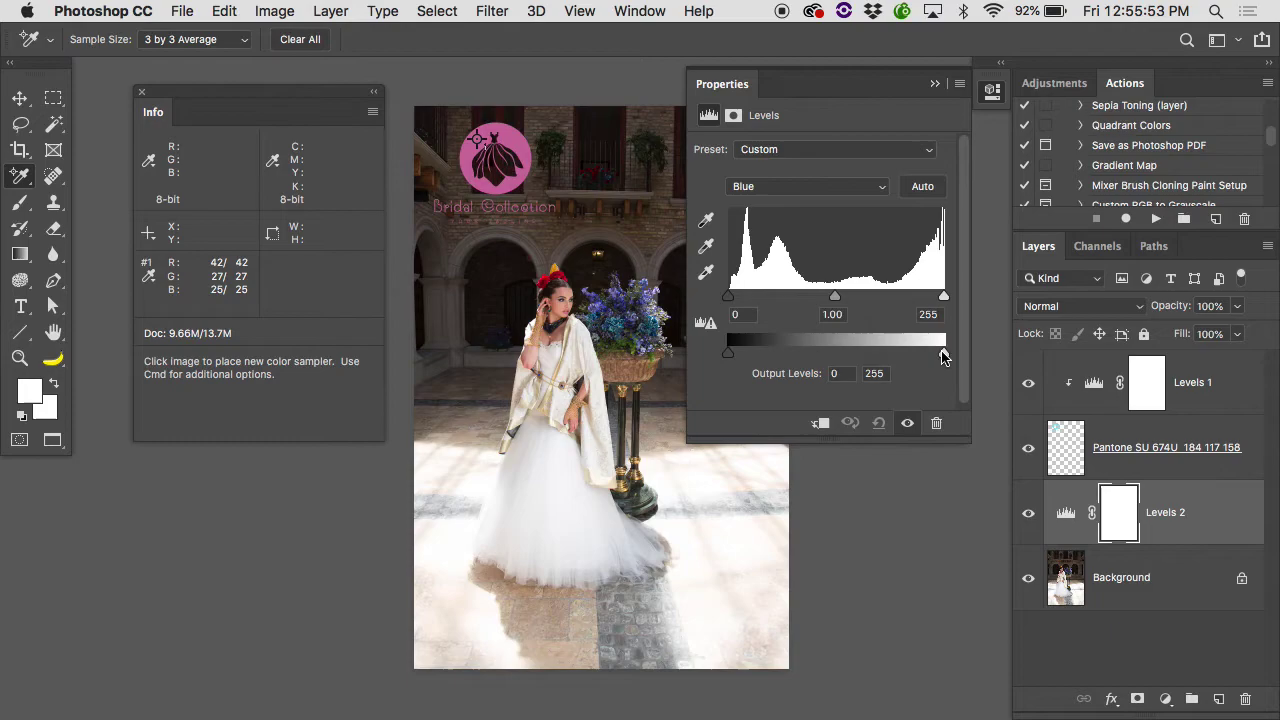
pyautogui.moveTo(943, 297)
pyautogui.mouseDown()
pyautogui.moveTo(768, 297)
pyautogui.moveTo(943, 297)
pyautogui.mouseUp()
pyautogui.moveTo(944, 352); pyautogui.dragTo(919, 360)
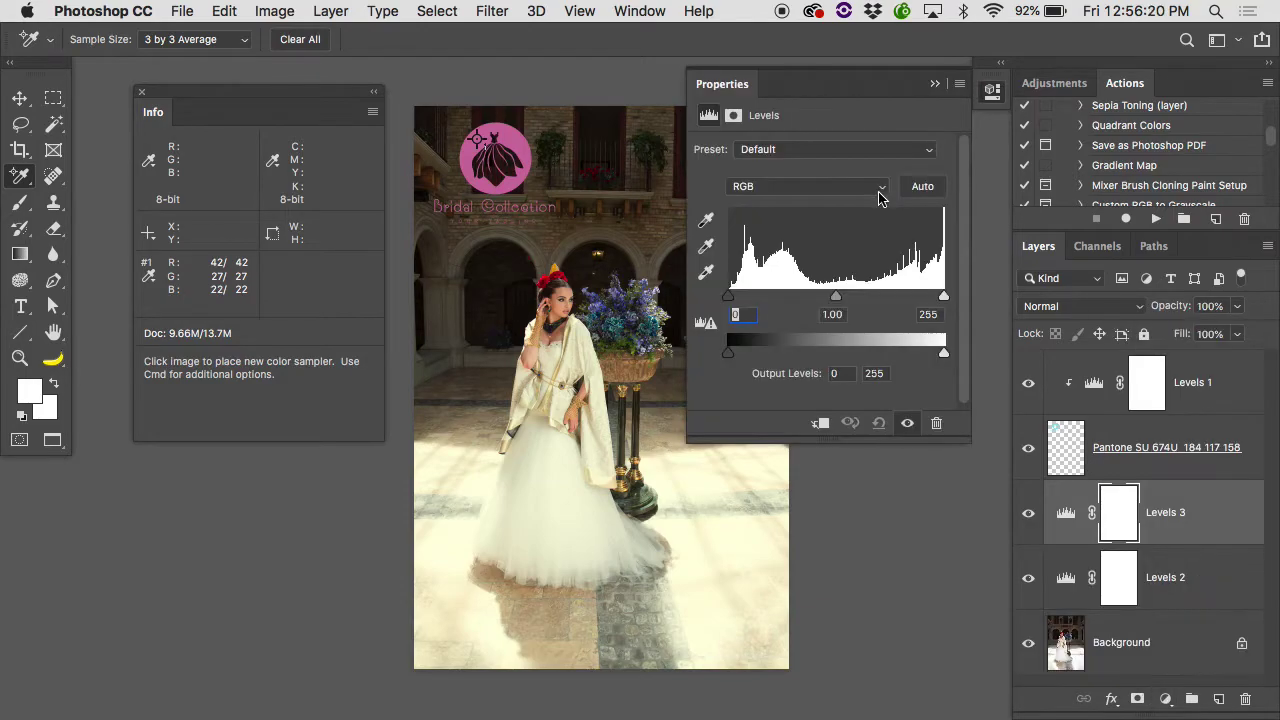
pyautogui.click(880, 186)
pyautogui.click(863, 230)
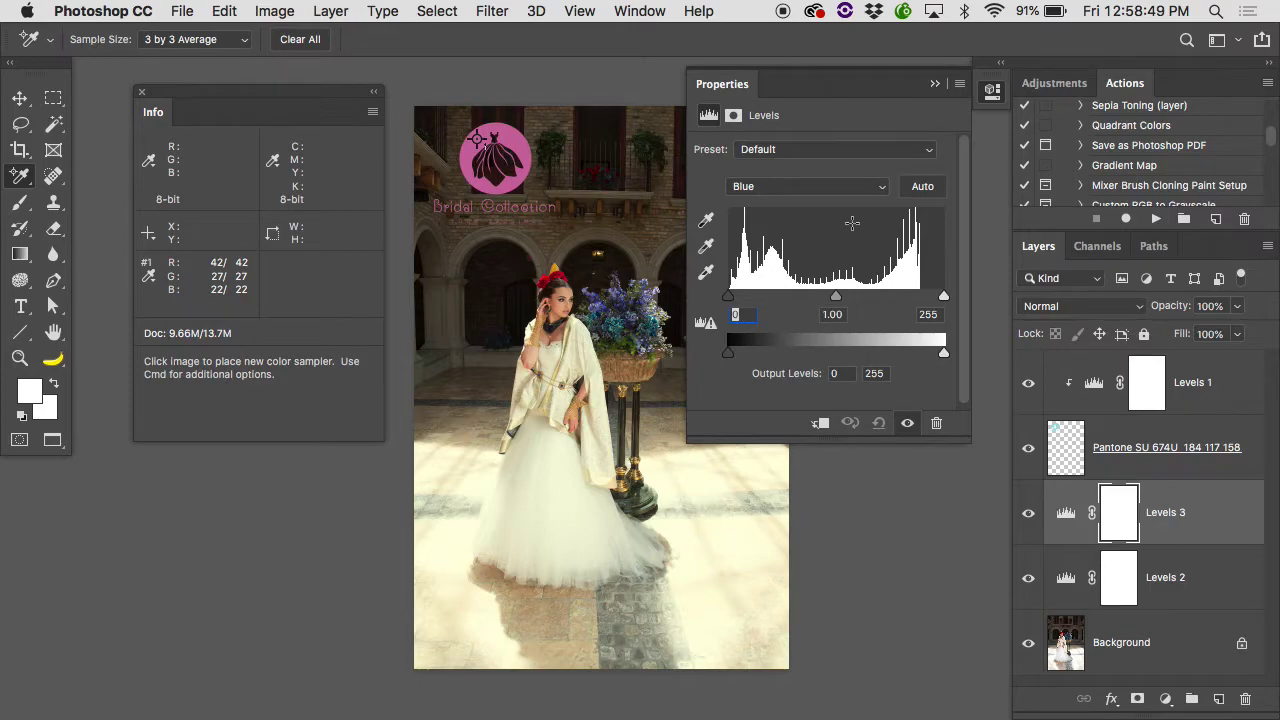
# - Delete the Levels 3 adjustment layer and reopen the Levels 2 settings
pyautogui.click(1067, 514)
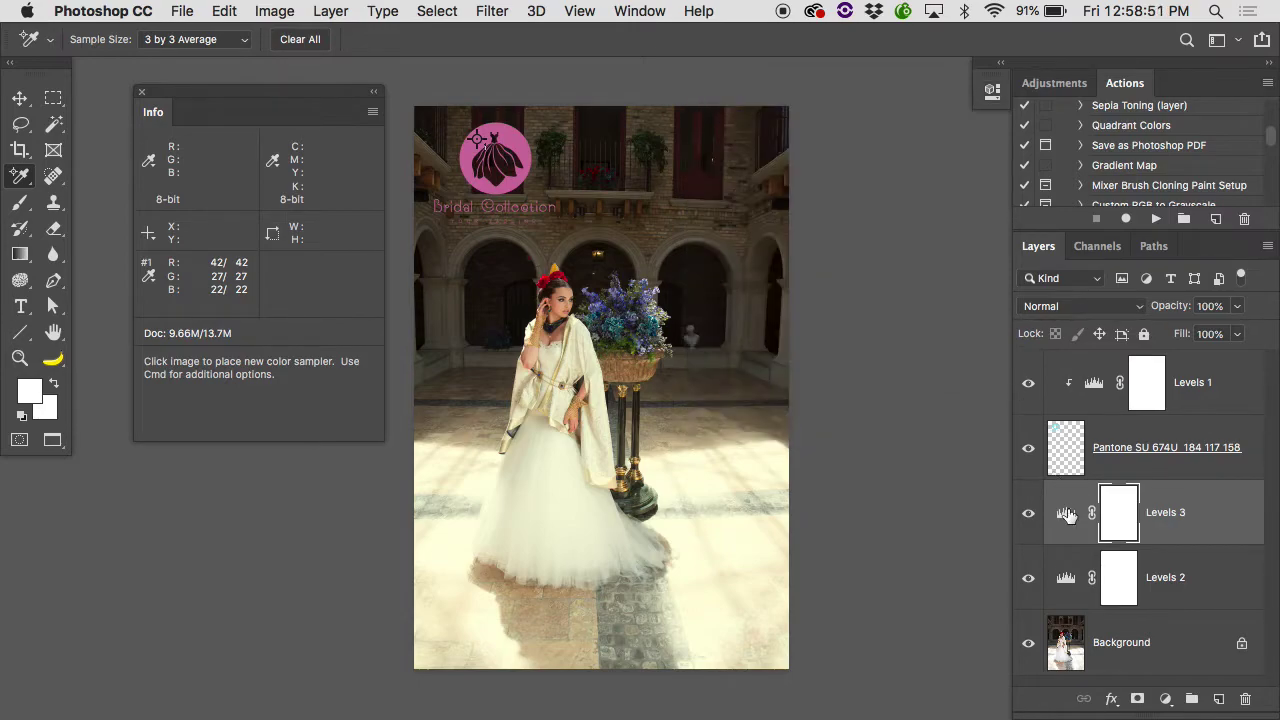
pyautogui.moveTo(1067, 514); pyautogui.dragTo(1245, 699)
pyautogui.click(1067, 514)
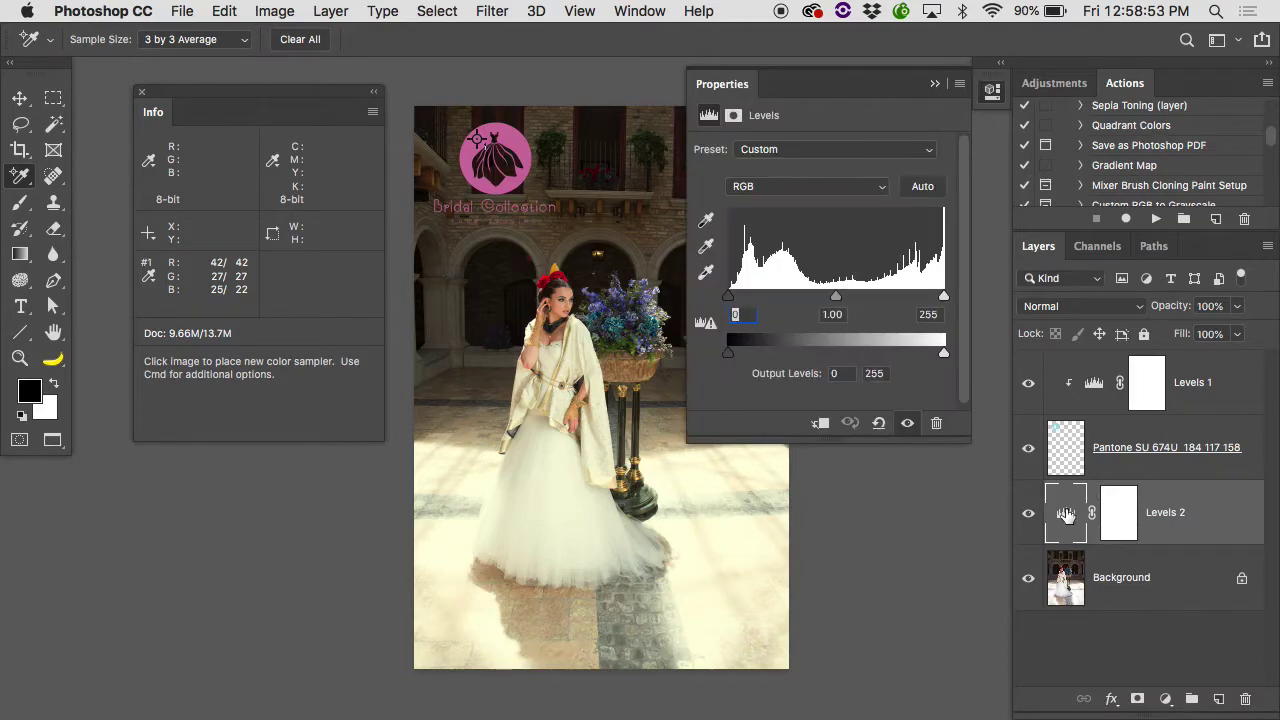
# - Cap the Red and then the Green output whites of Levels 2 at 238
pyautogui.click(812, 188)
pyautogui.click(812, 201)
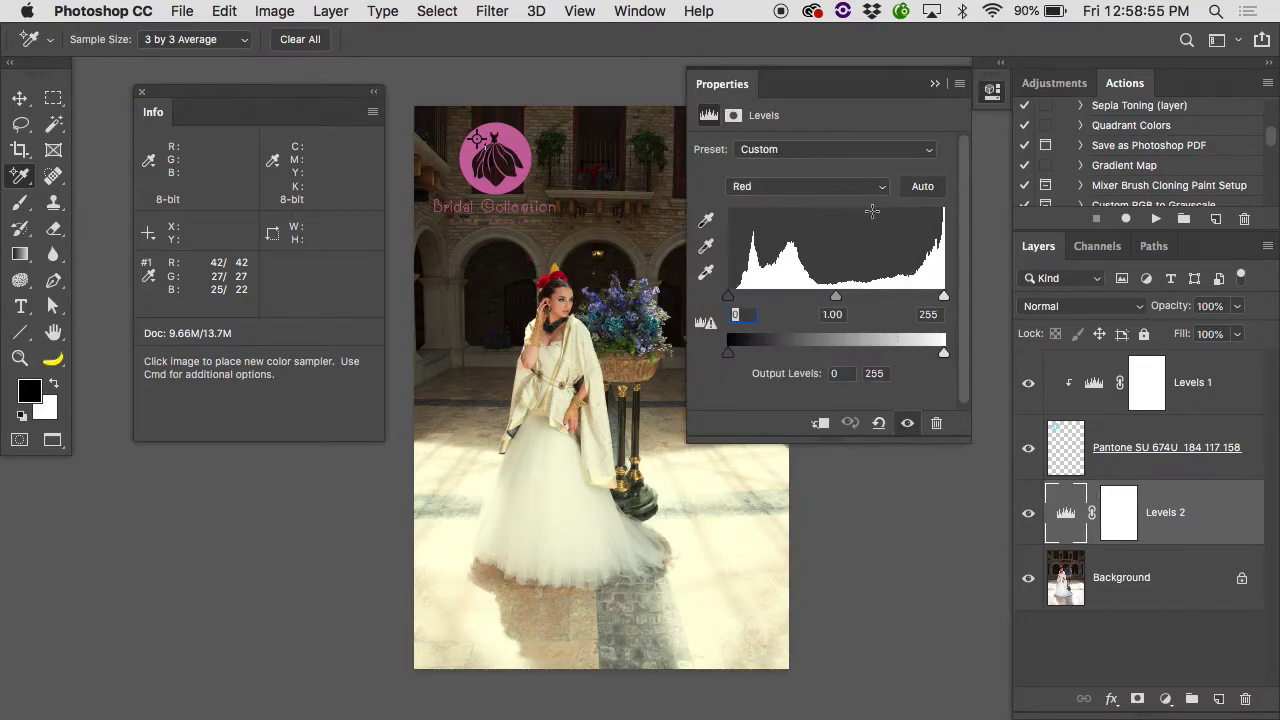
pyautogui.moveTo(944, 354)
pyautogui.mouseDown()
pyautogui.moveTo(931, 358)
pyautogui.moveTo(948, 355)
pyautogui.mouseUp()
pyautogui.click(881, 190)
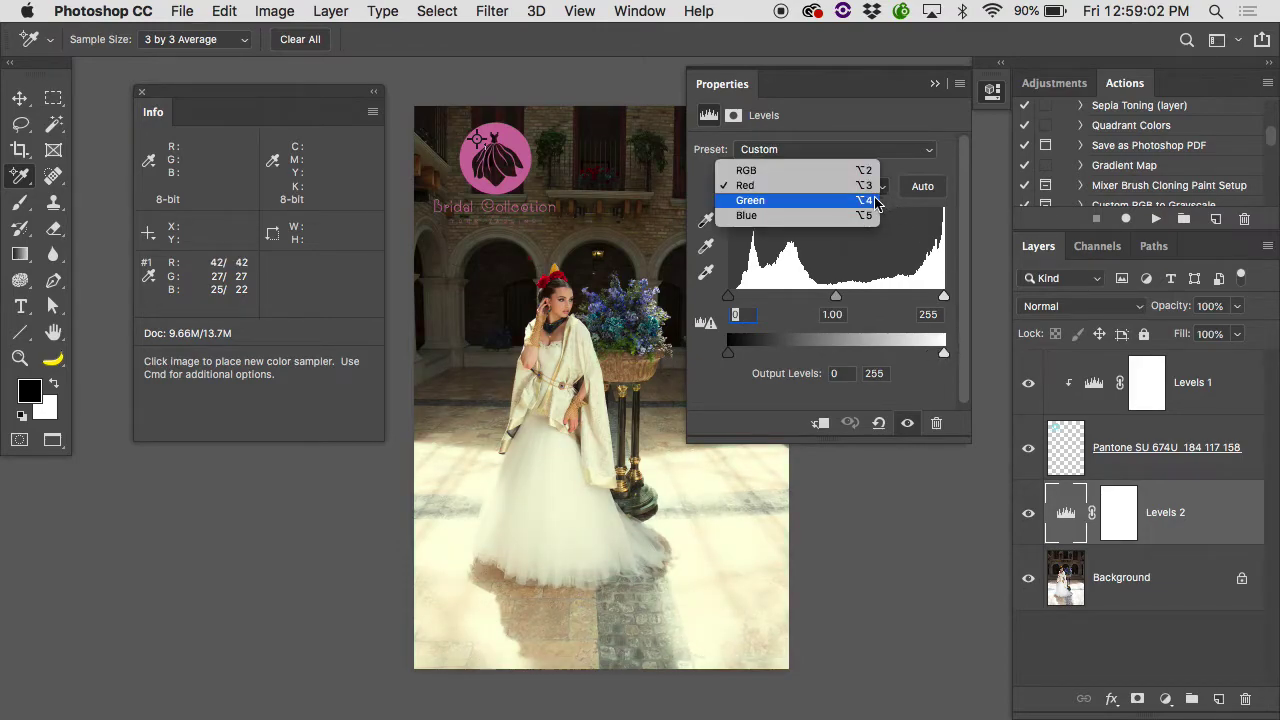
pyautogui.click(866, 203)
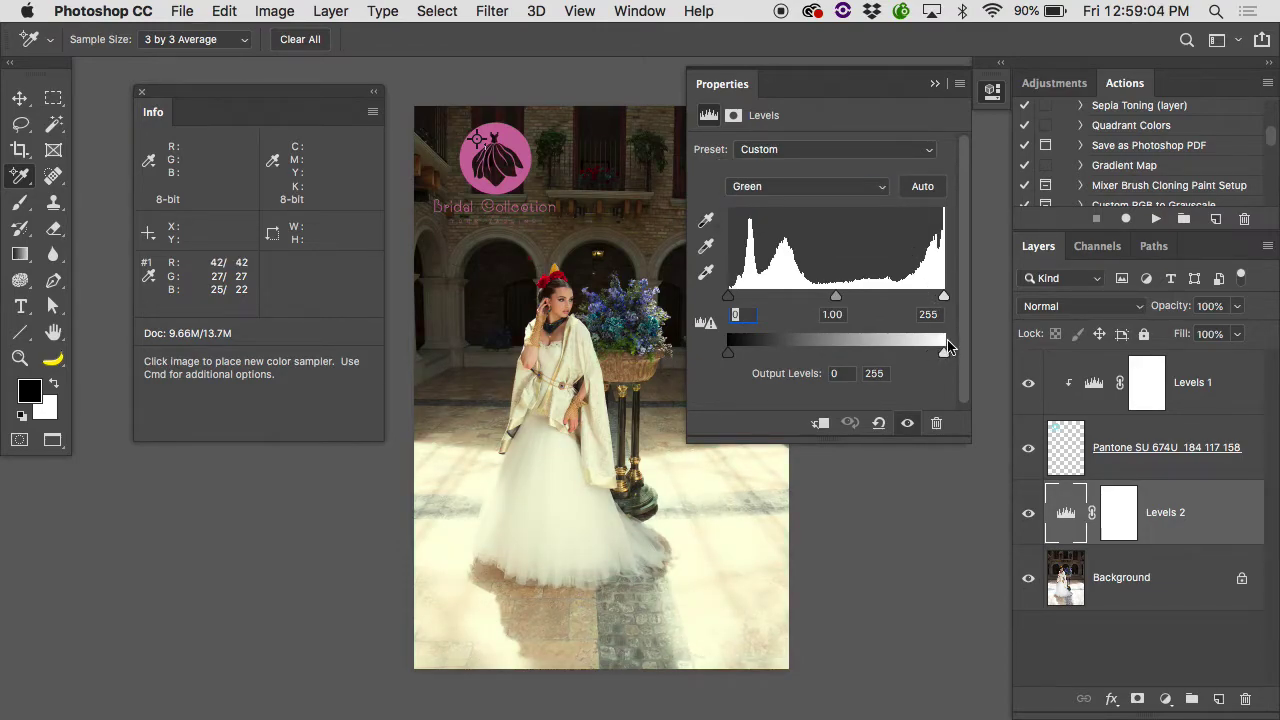
pyautogui.moveTo(944, 354); pyautogui.dragTo(930, 358)
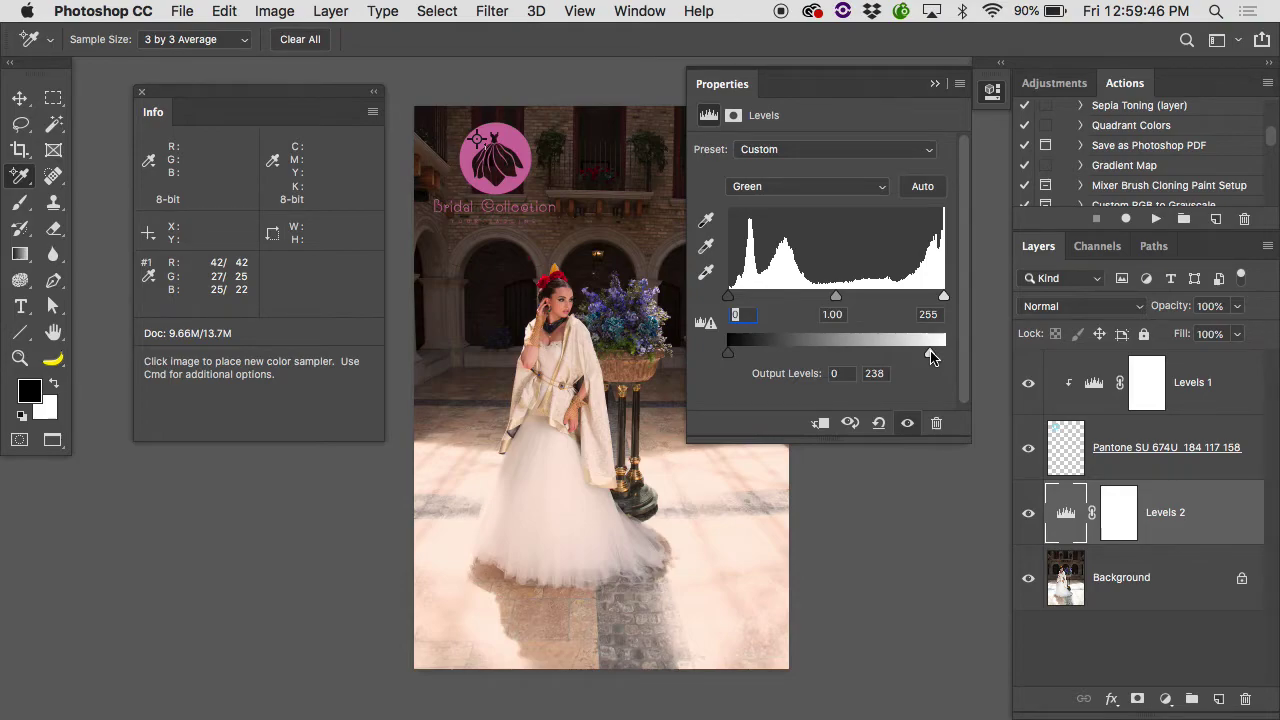
# - Hide Levels 2 briefly to compare, then show it again
pyautogui.click(1036, 514)
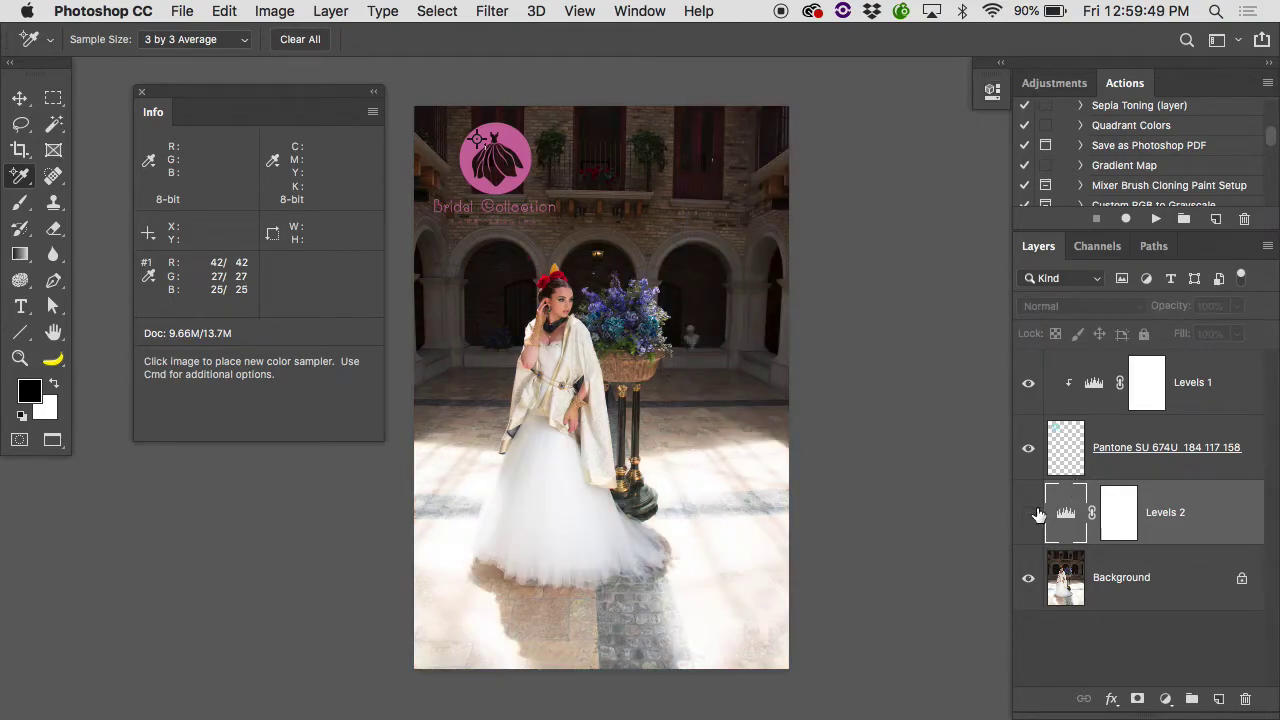
pyautogui.click(1030, 513)
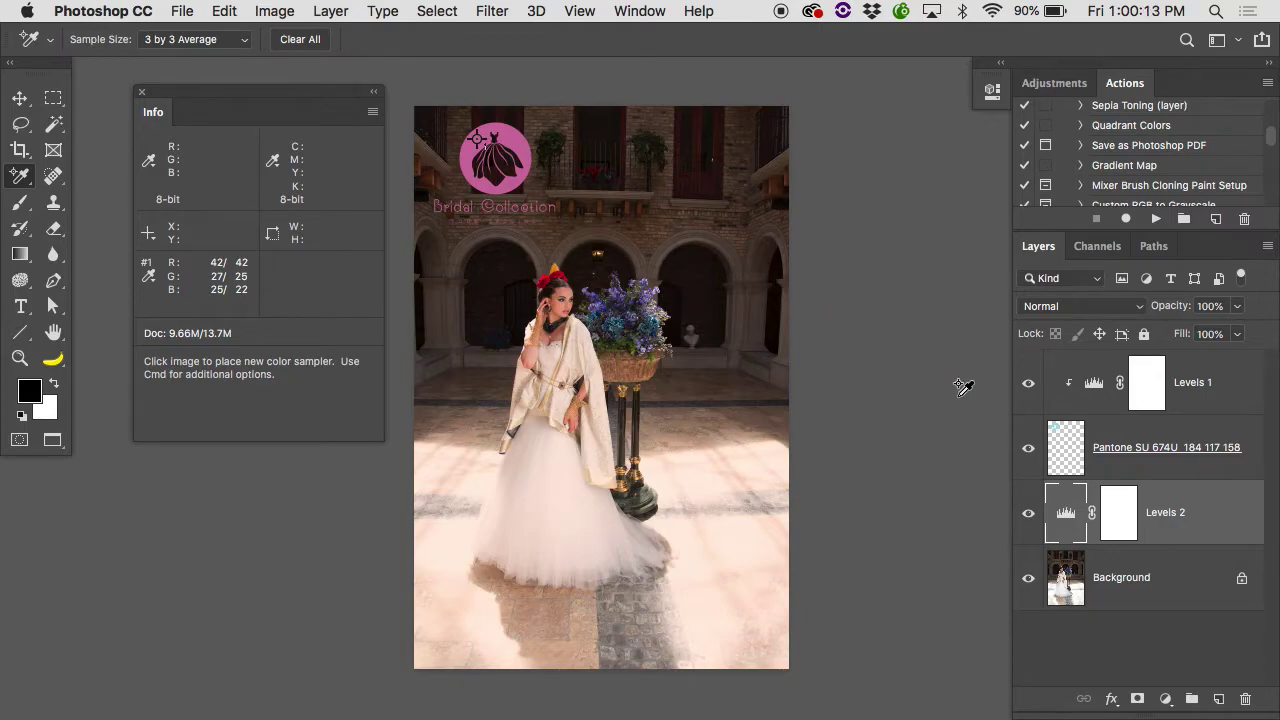
# - Select the Pantone logo layer, toggle its visibility, and clear the colour sampler point
pyautogui.click(1040, 459)
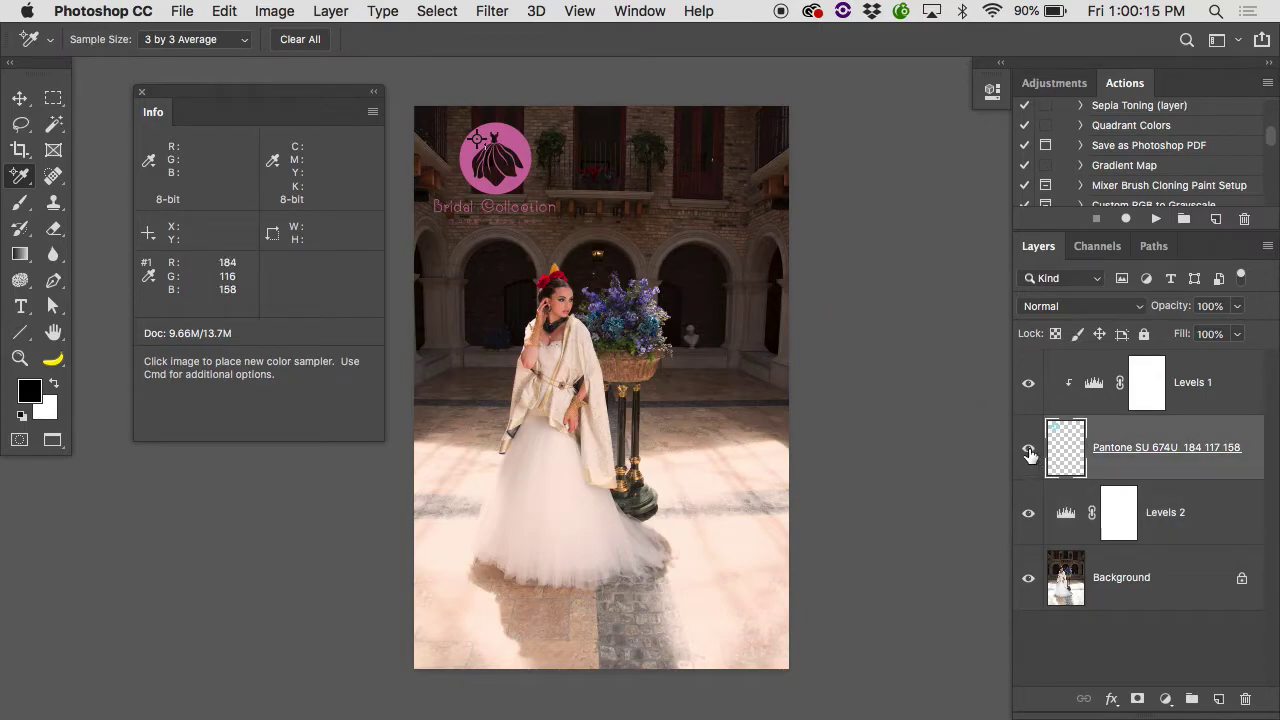
pyautogui.click(1028, 448)
pyautogui.click(1028, 448)
pyautogui.click(300, 39)
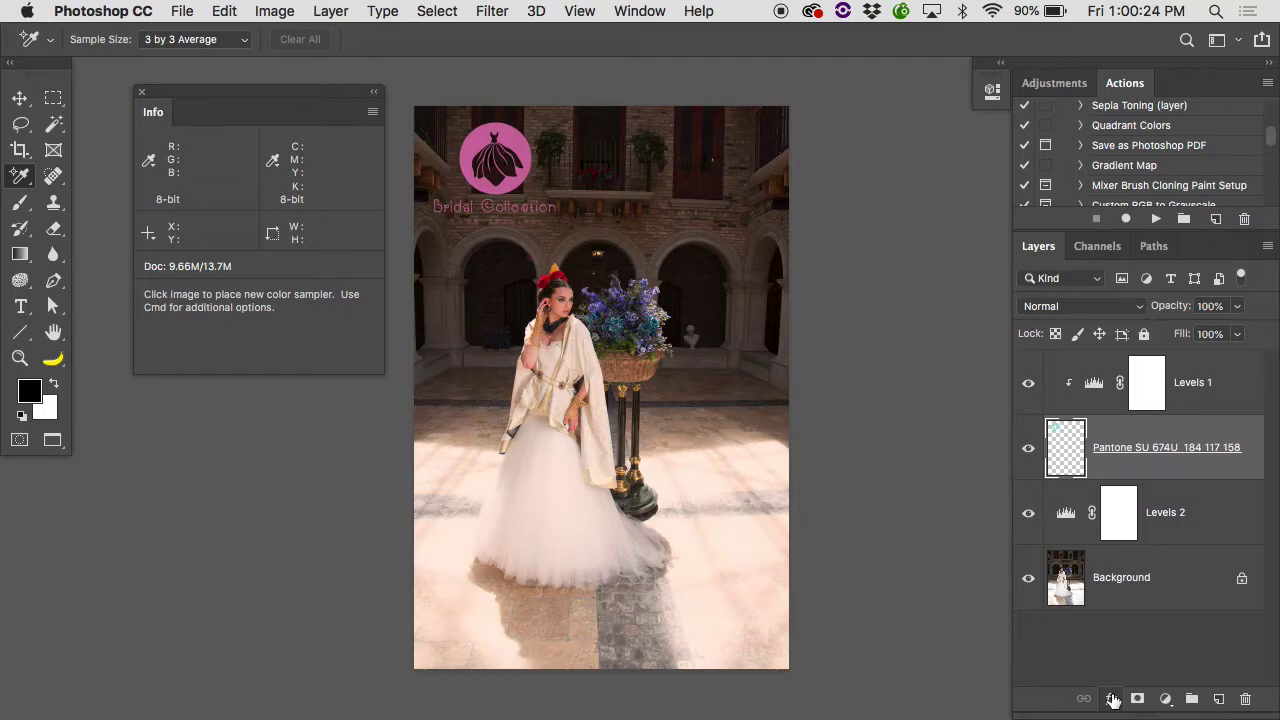
# - Choose Drop Shadow from the fx menu for the Pantone logo layer
pyautogui.click(1112, 699)
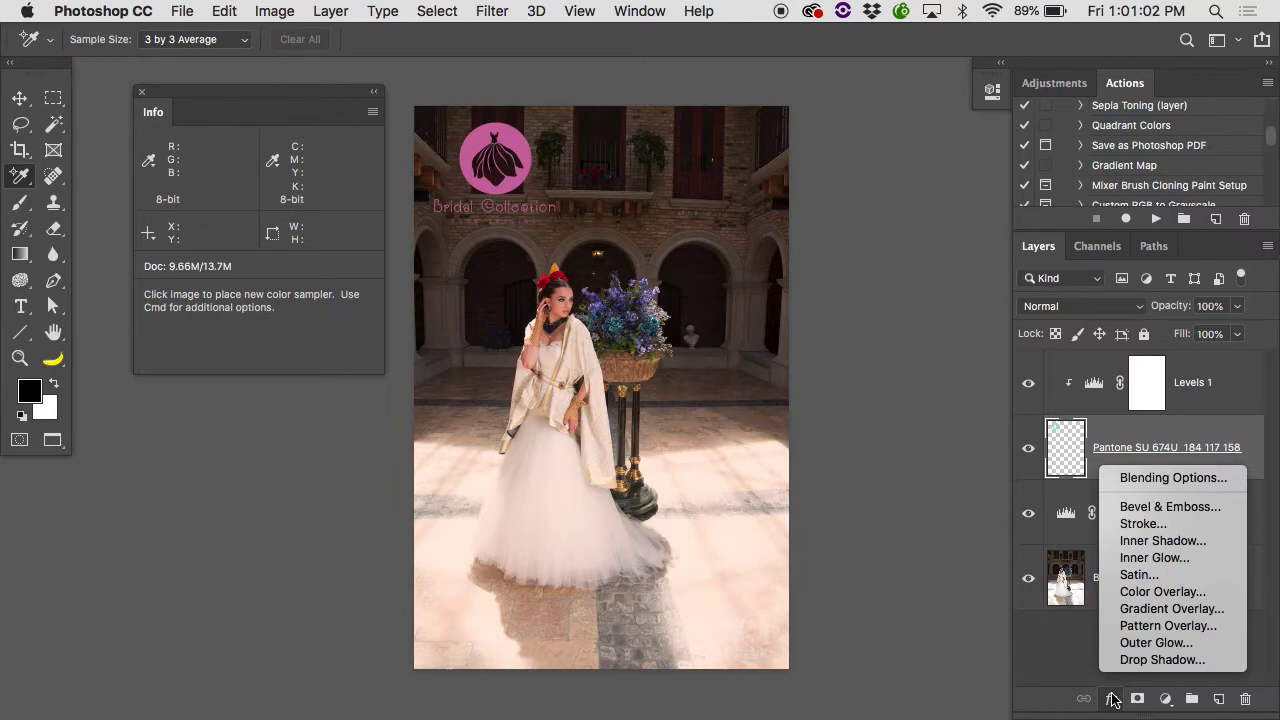
pyautogui.click(1195, 659)
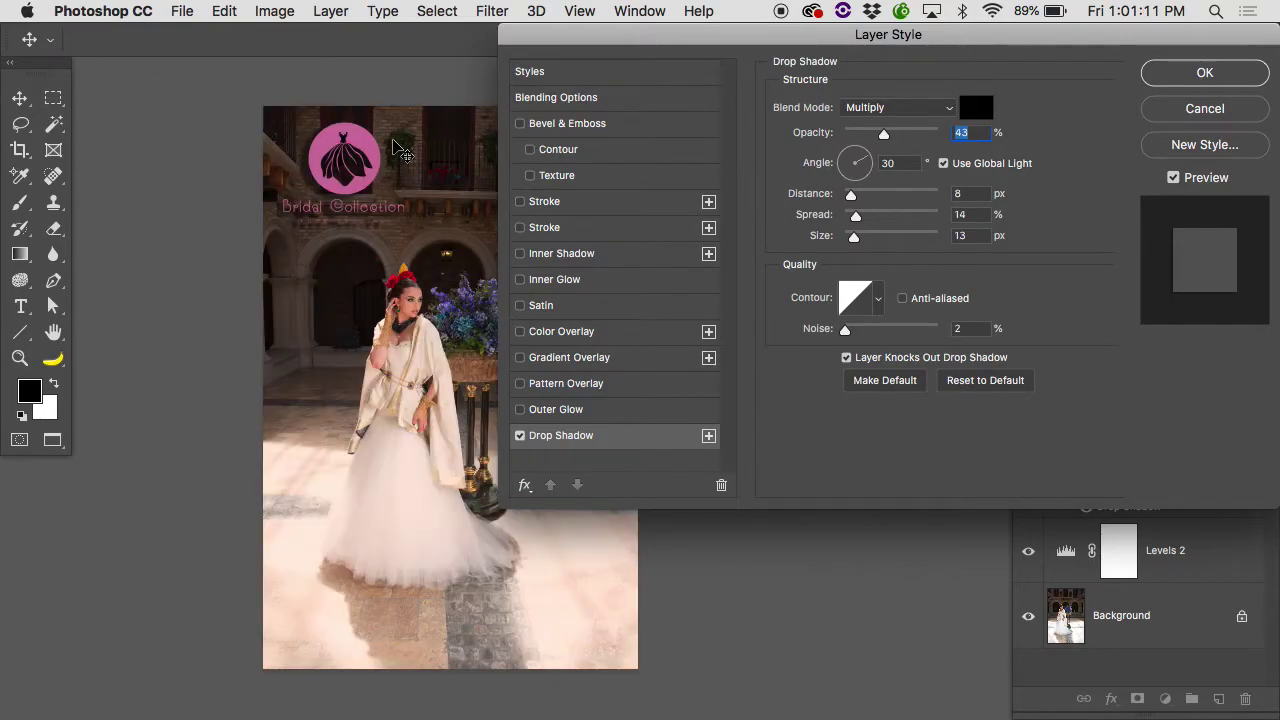
# - Angle the logo's drop shadow at 45° with a 5 px distance
pyautogui.scroll(5, 400, 150)
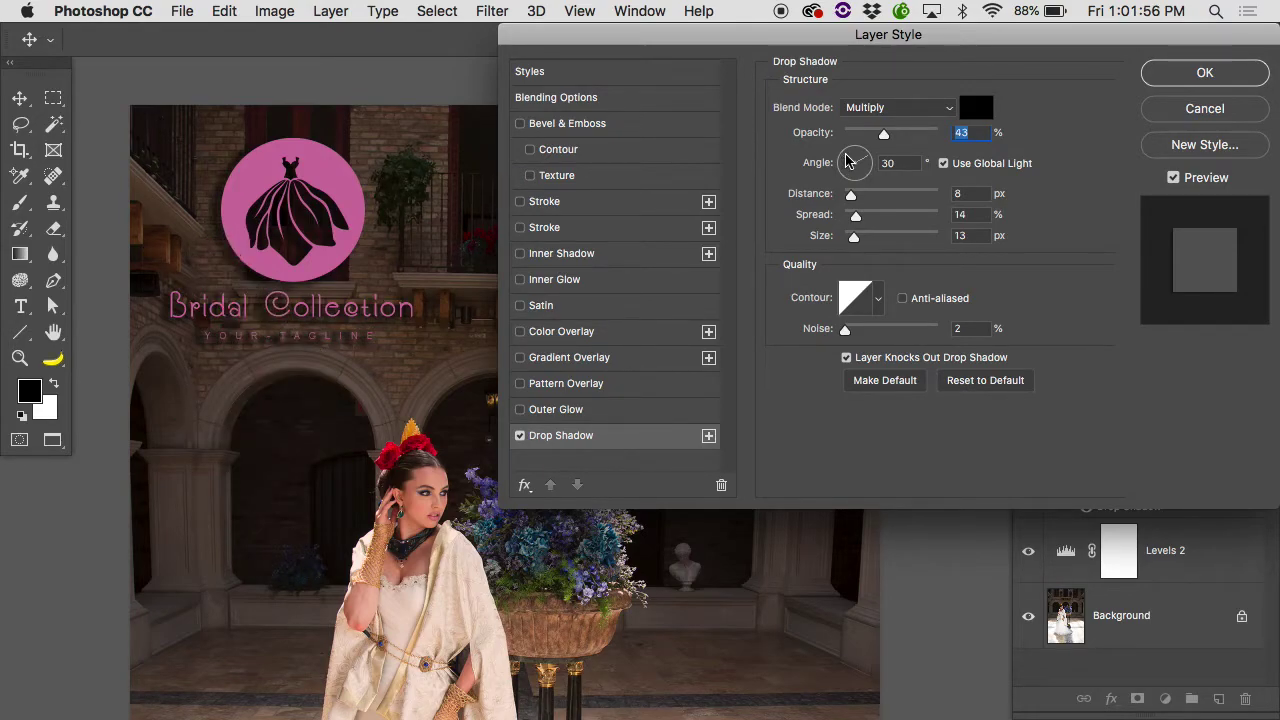
pyautogui.click(848, 163)
pyautogui.moveTo(846, 163); pyautogui.dragTo(864, 197)
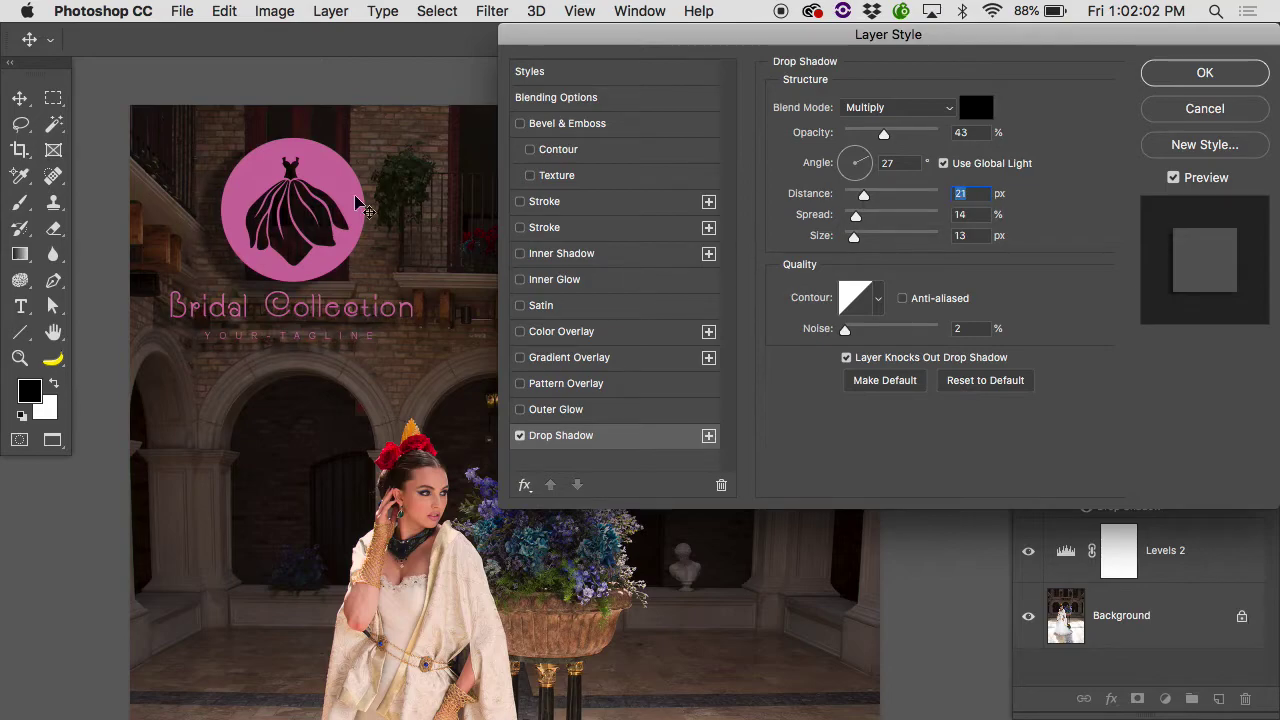
pyautogui.moveTo(321, 167)
pyautogui.mouseDown()
pyautogui.moveTo(350, 175)
pyautogui.moveTo(304, 170)
pyautogui.moveTo(370, 182)
pyautogui.moveTo(321, 176)
pyautogui.moveTo(330, 168)
pyautogui.mouseUp()
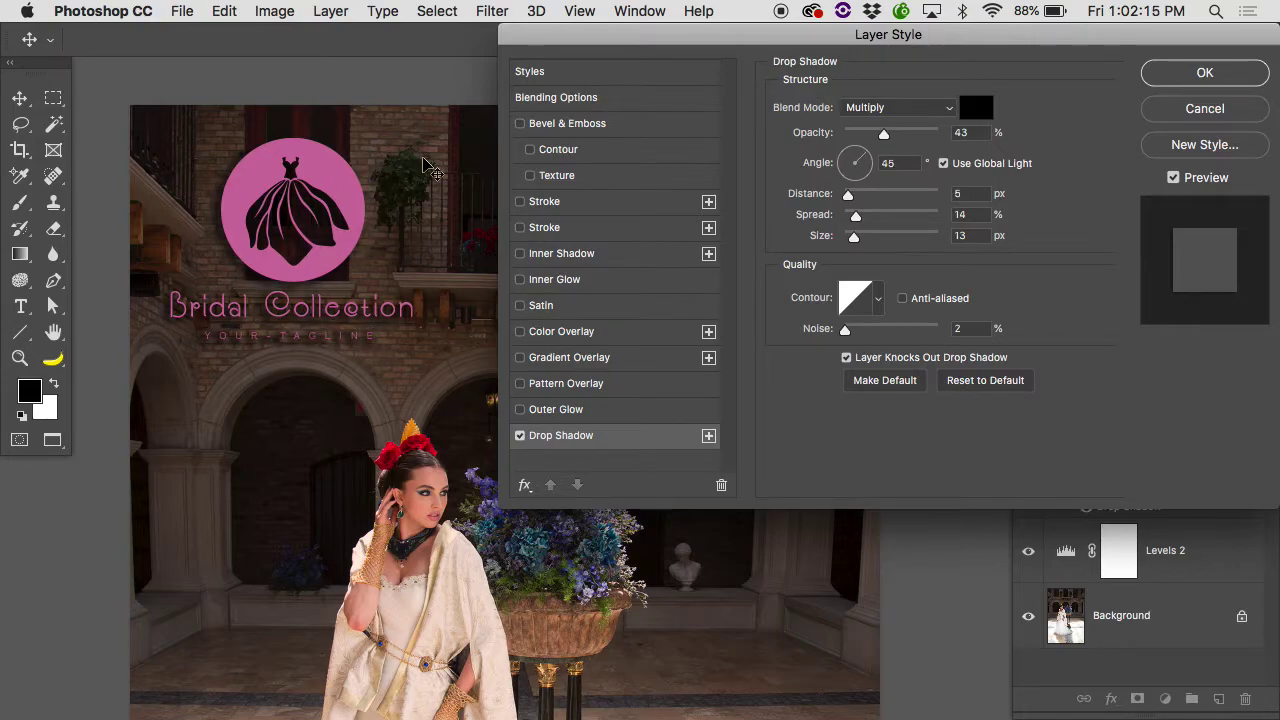
# - Zoom in on the logo and set the shadow to 100% opacity with 0% spread and 0 px size
pyautogui.press('super+plus')
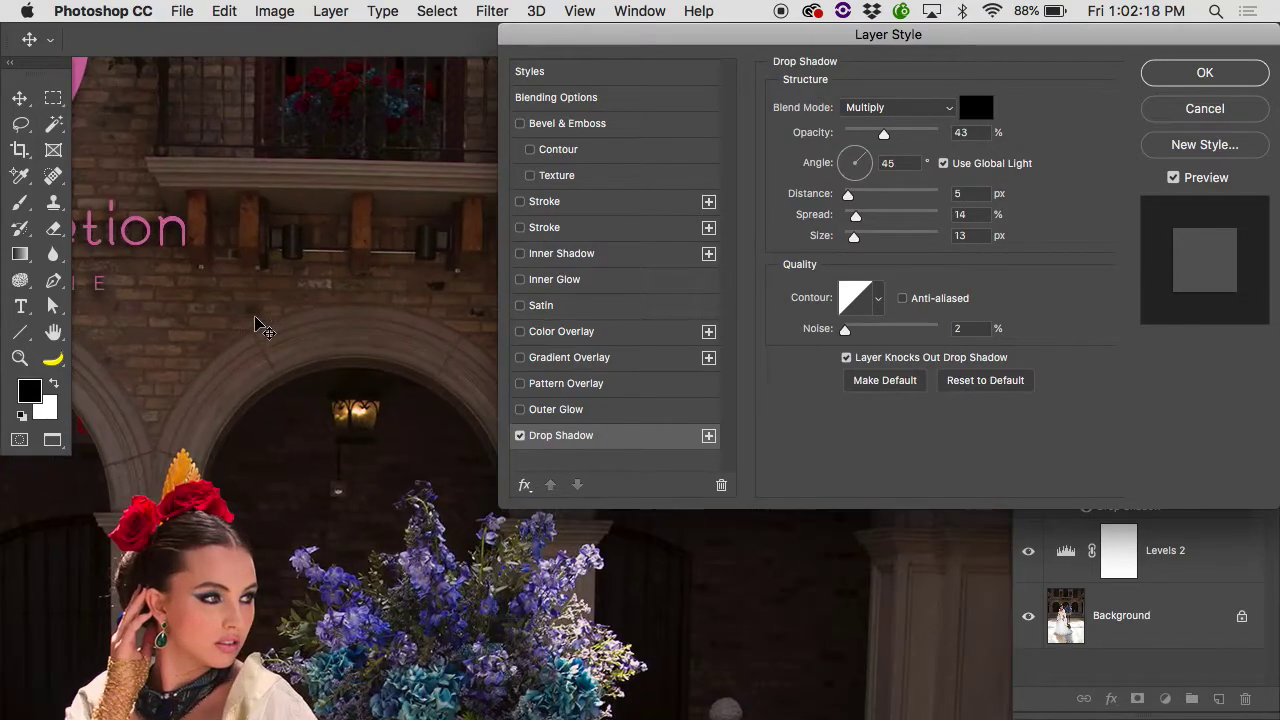
pyautogui.hscroll(-5, 413, 333)
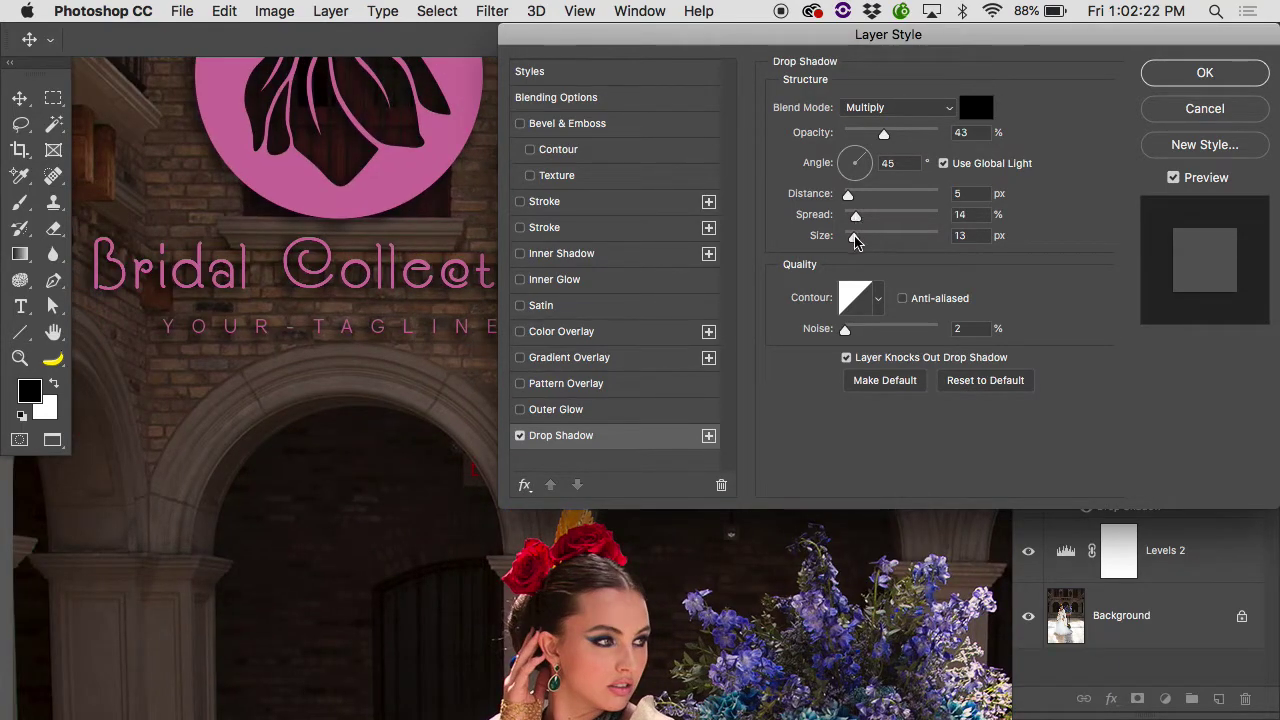
pyautogui.moveTo(855, 218); pyautogui.dragTo(872, 242)
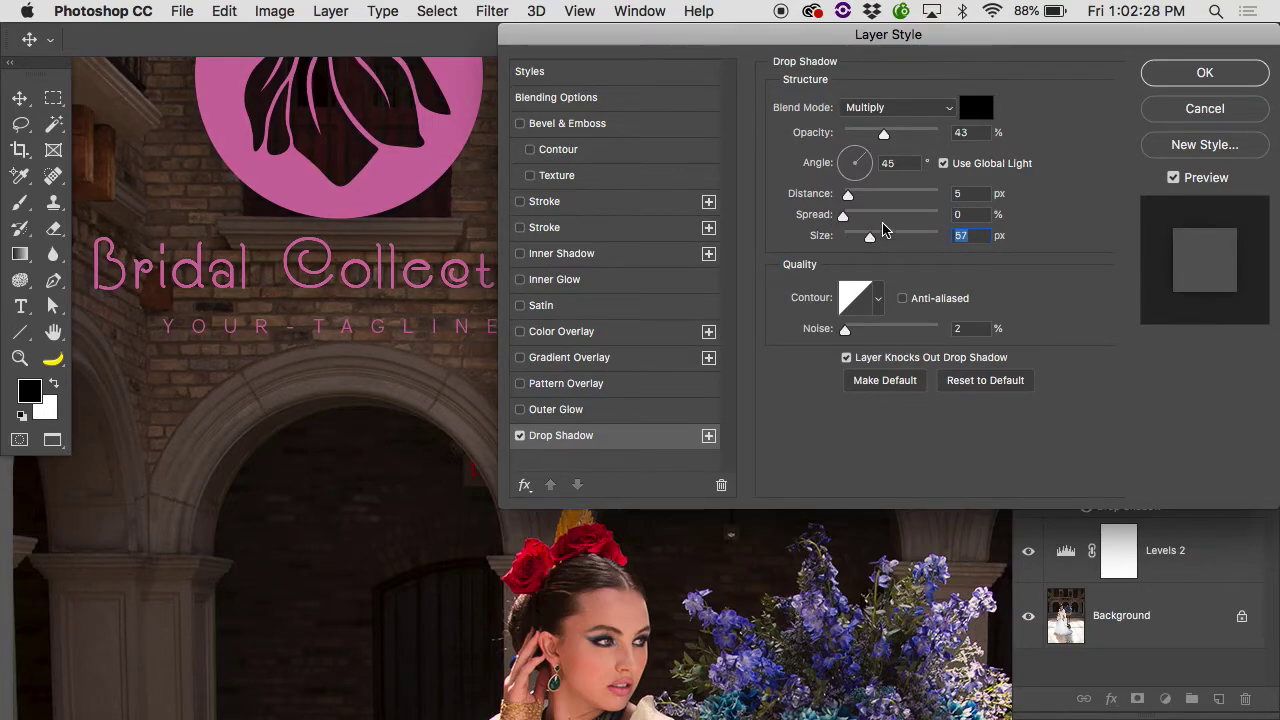
pyautogui.moveTo(884, 134); pyautogui.dragTo(938, 134)
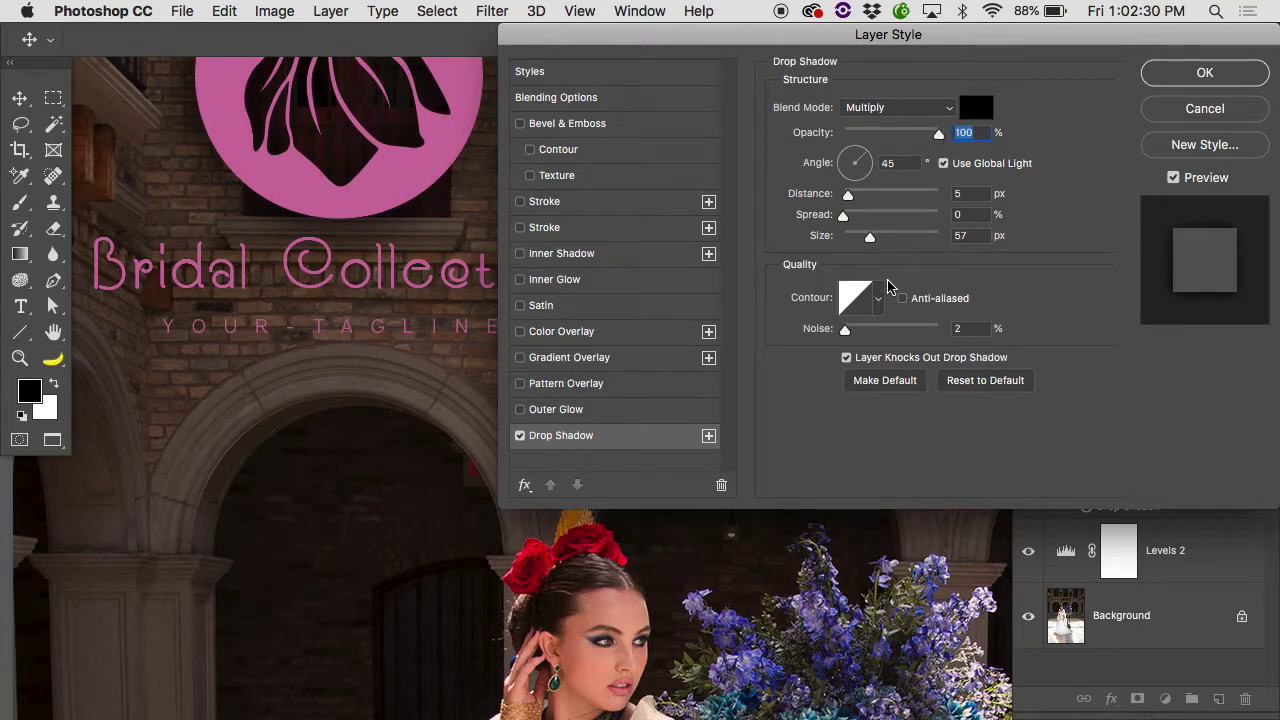
pyautogui.moveTo(872, 242); pyautogui.dragTo(846, 240)
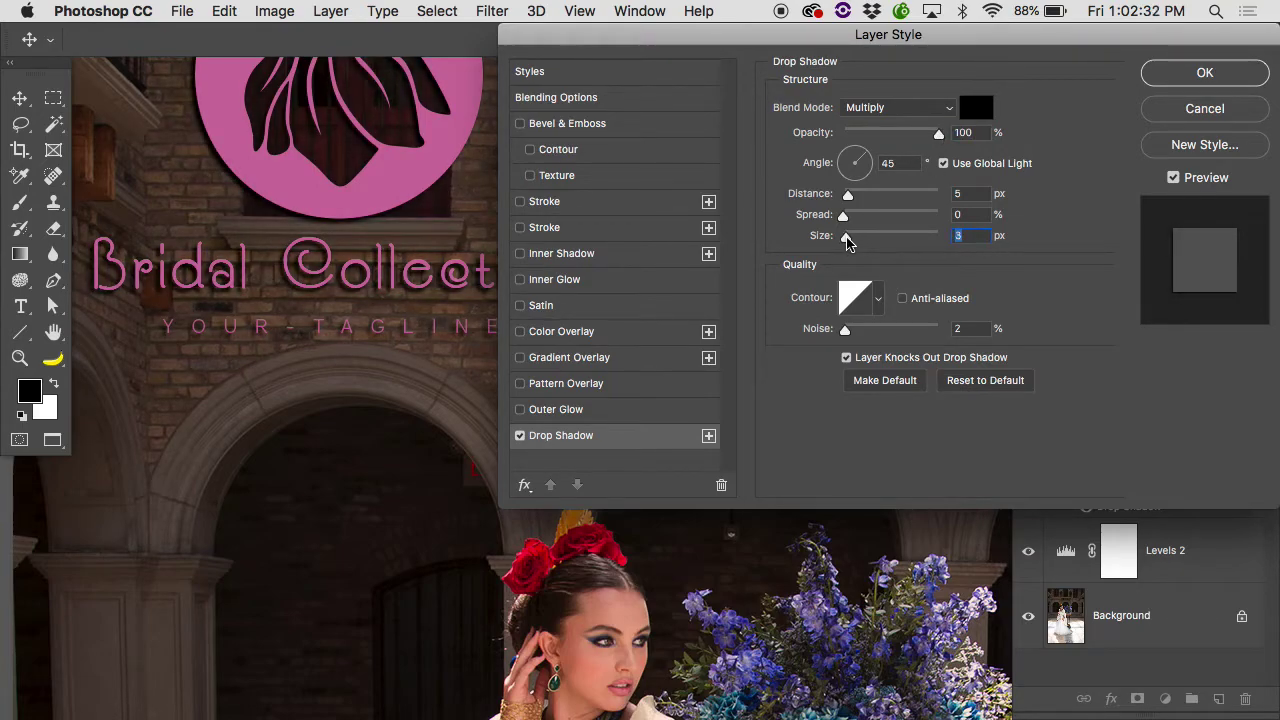
# - Reposition the shadow, soften its edge to about 8 px, set spread near 11%, and pull it closer
pyautogui.moveTo(414, 177)
pyautogui.mouseDown()
pyautogui.moveTo(388, 163)
pyautogui.moveTo(443, 149)
pyautogui.moveTo(434, 191)
pyautogui.moveTo(434, 180)
pyautogui.mouseUp()
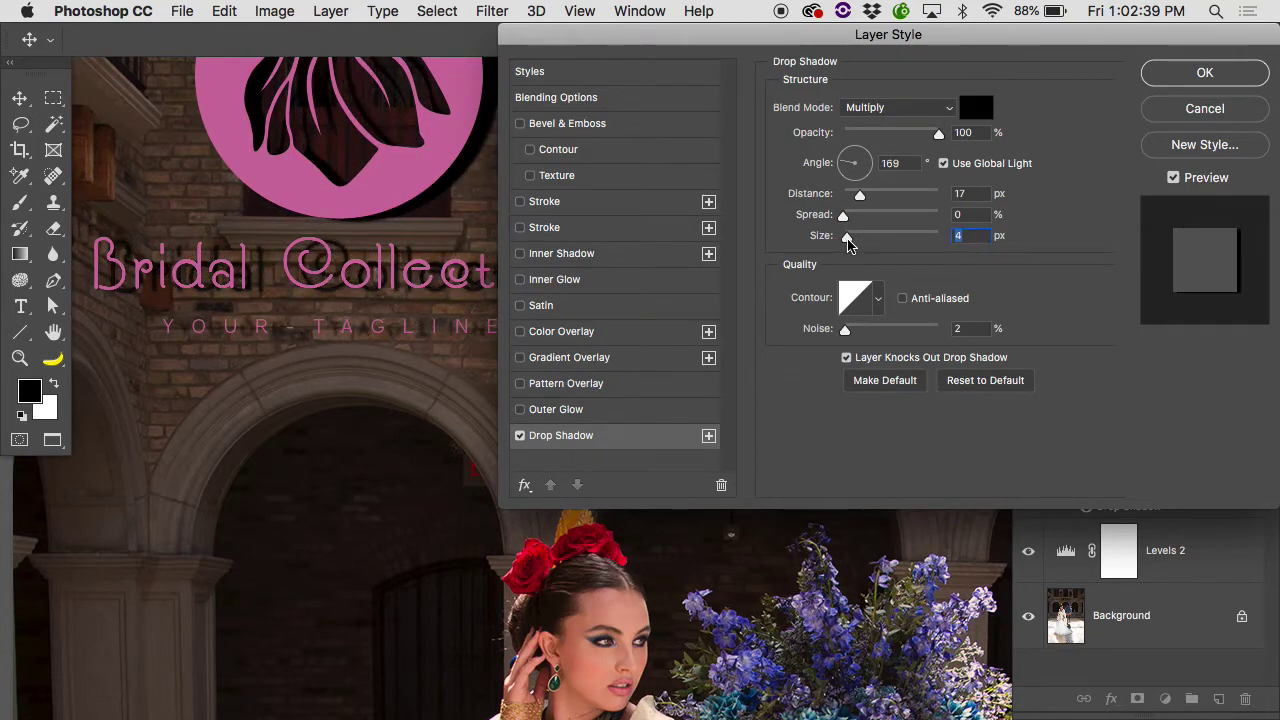
pyautogui.moveTo(847, 245); pyautogui.dragTo(857, 243)
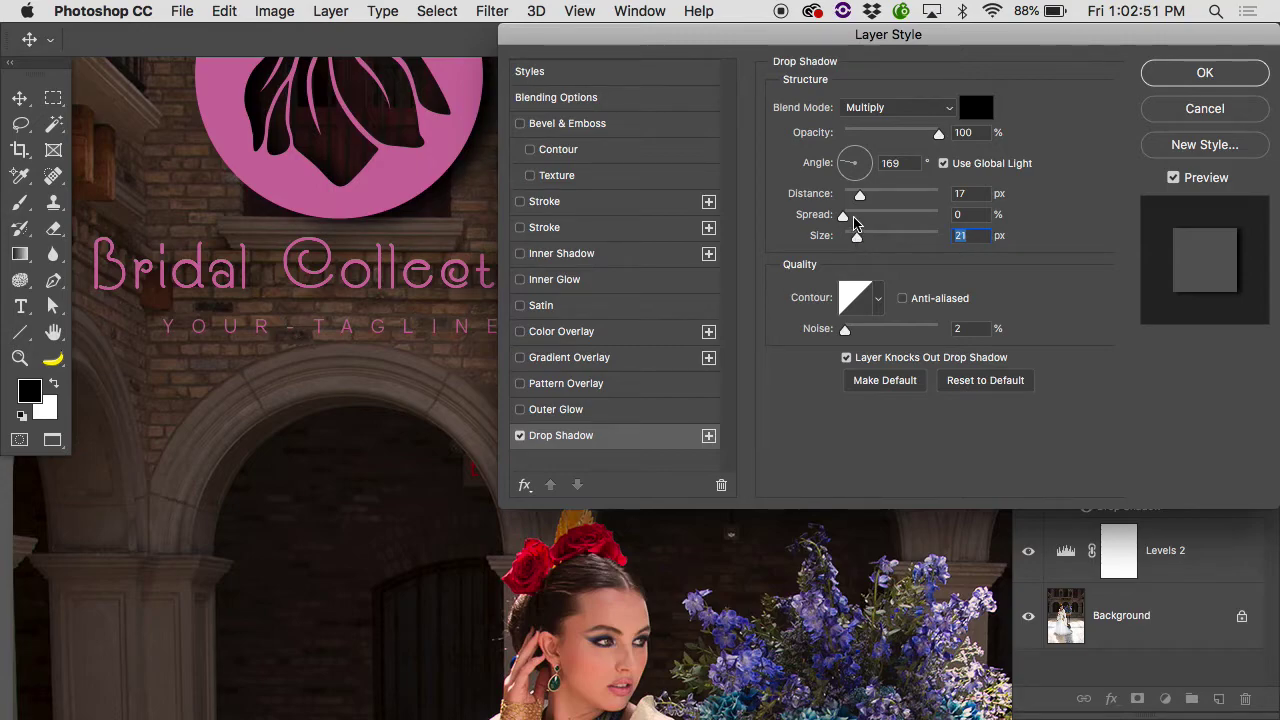
pyautogui.moveTo(845, 220); pyautogui.dragTo(1018, 216)
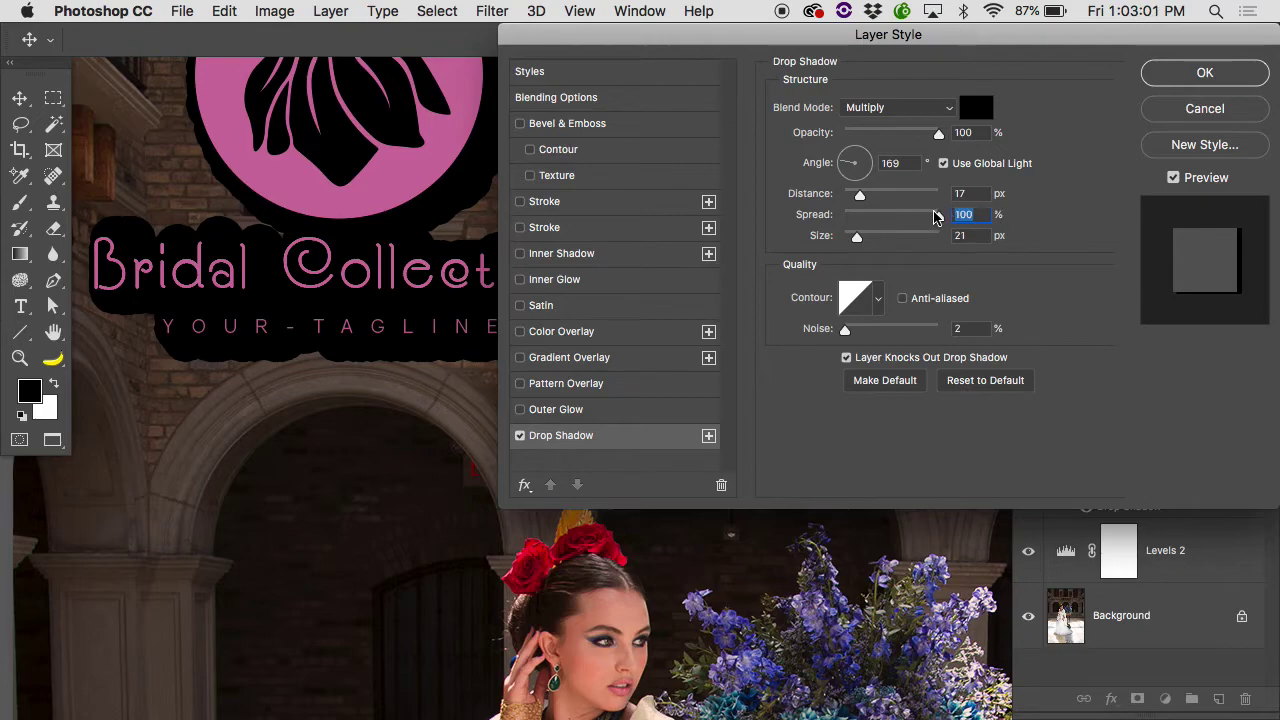
pyautogui.moveTo(930, 218); pyautogui.dragTo(850, 238)
pyautogui.moveTo(431, 183); pyautogui.dragTo(400, 194)
pyautogui.click(1201, 72)
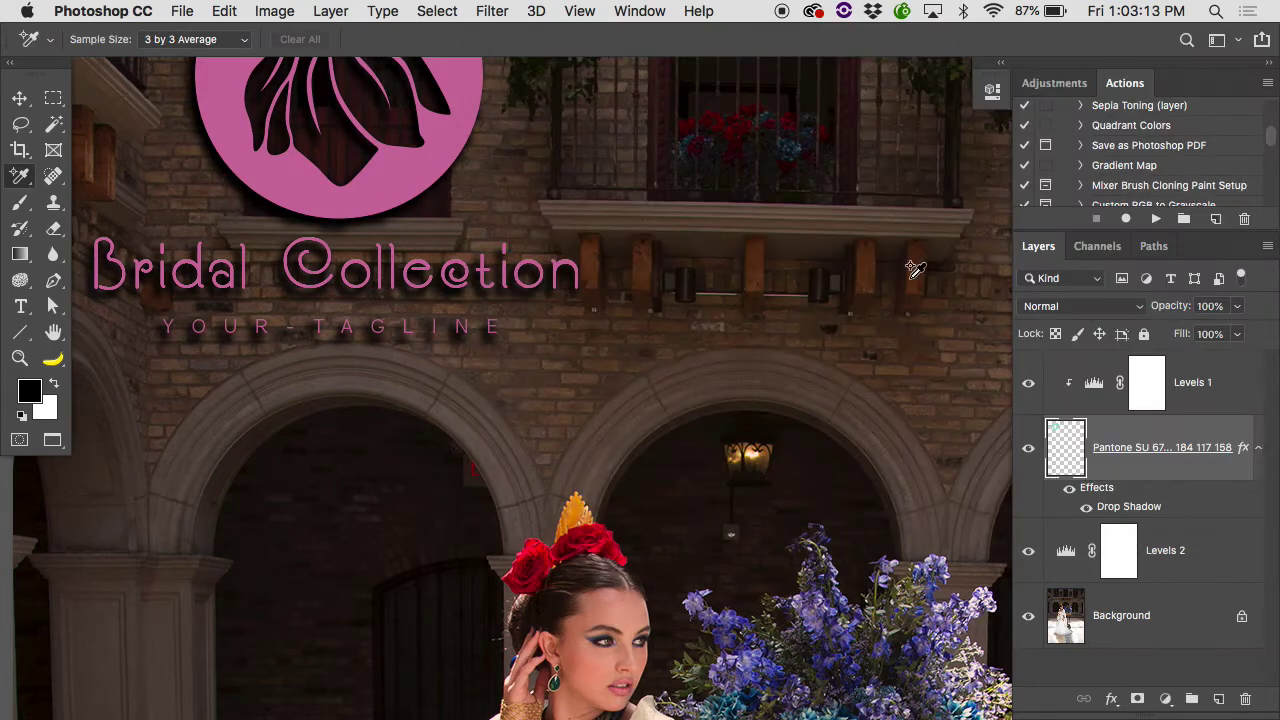
pyautogui.press('super+minus')
pyautogui.press('super+minus')
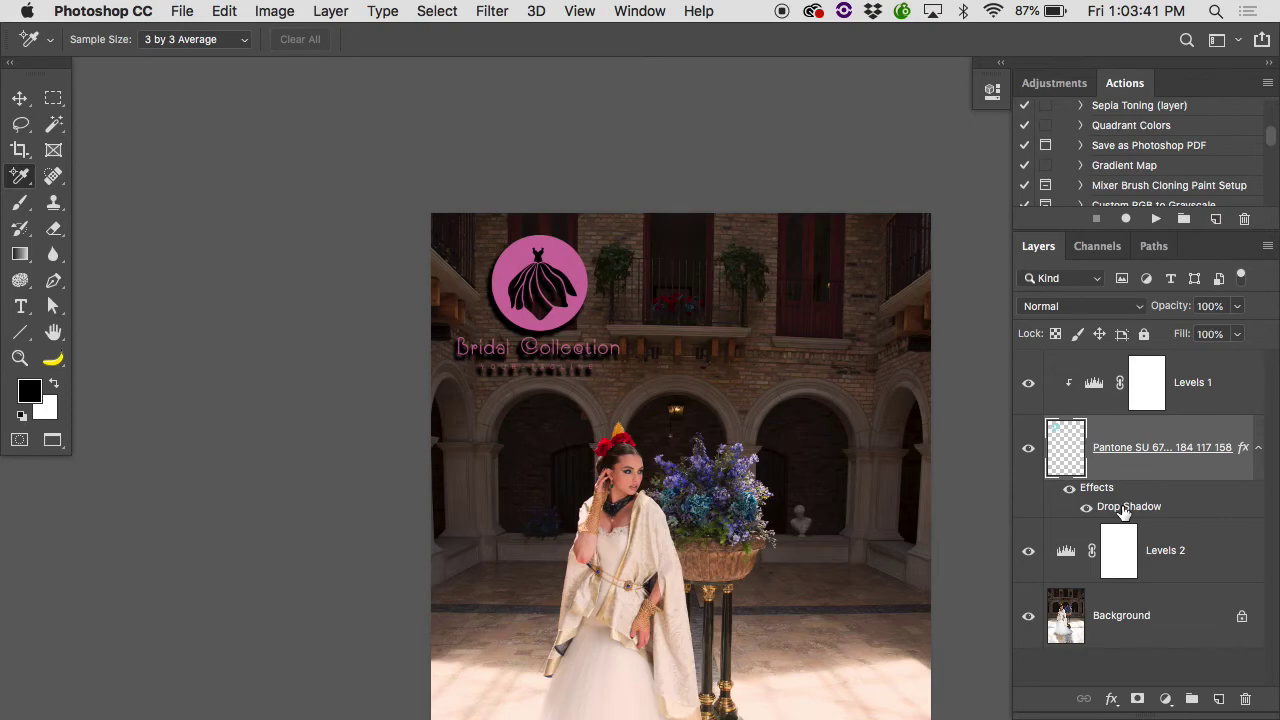
# - Reopen the logo's Drop Shadow settings and lower its opacity to 55%
pyautogui.doubleClick(1123, 508)
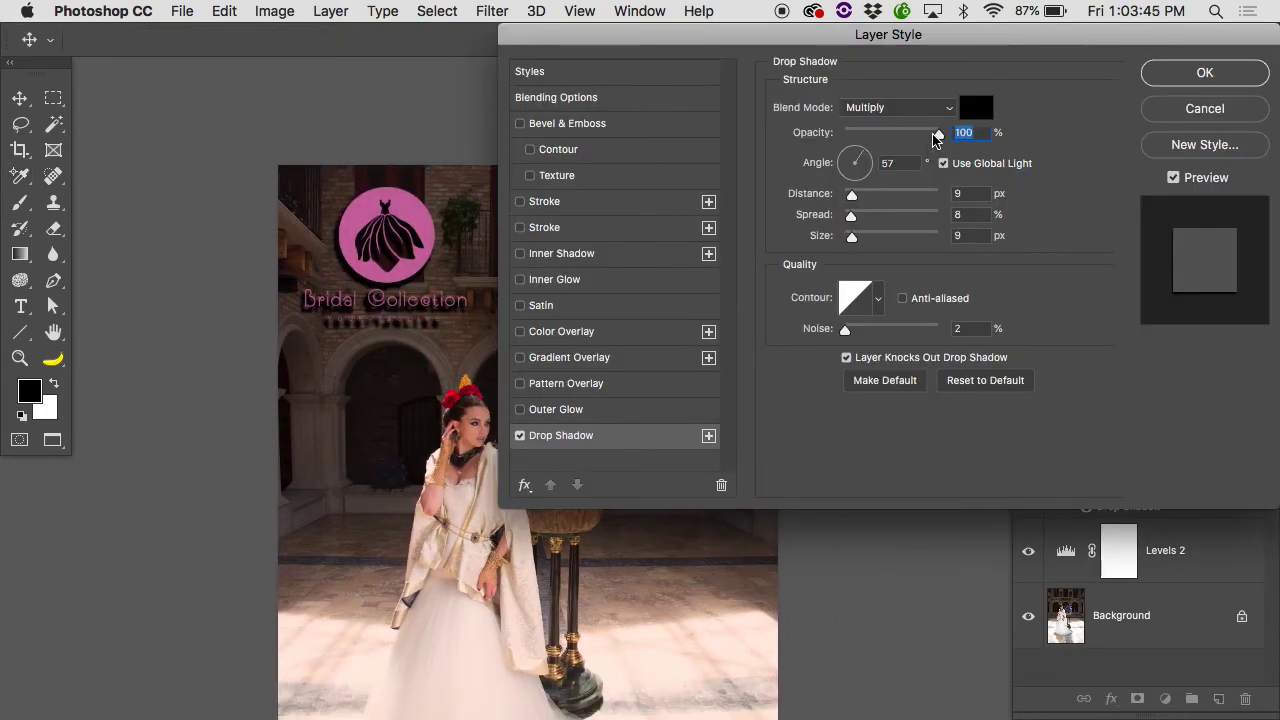
pyautogui.moveTo(938, 134); pyautogui.dragTo(896, 137)
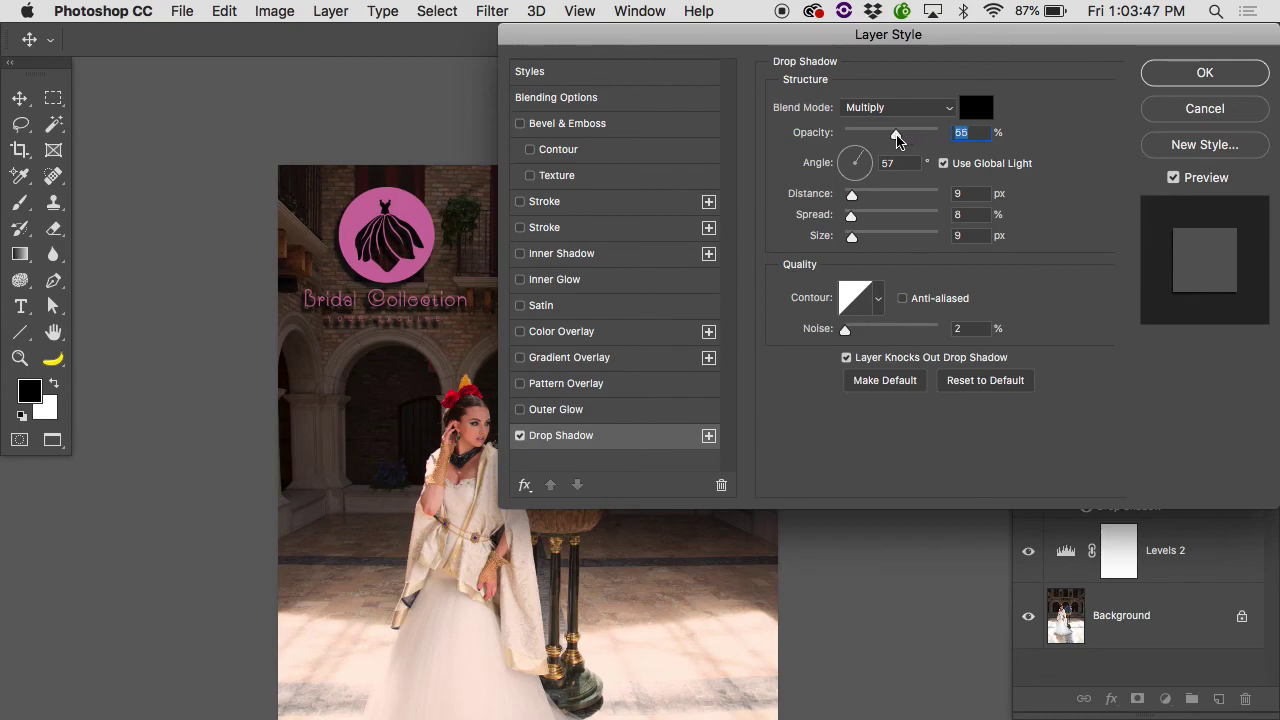